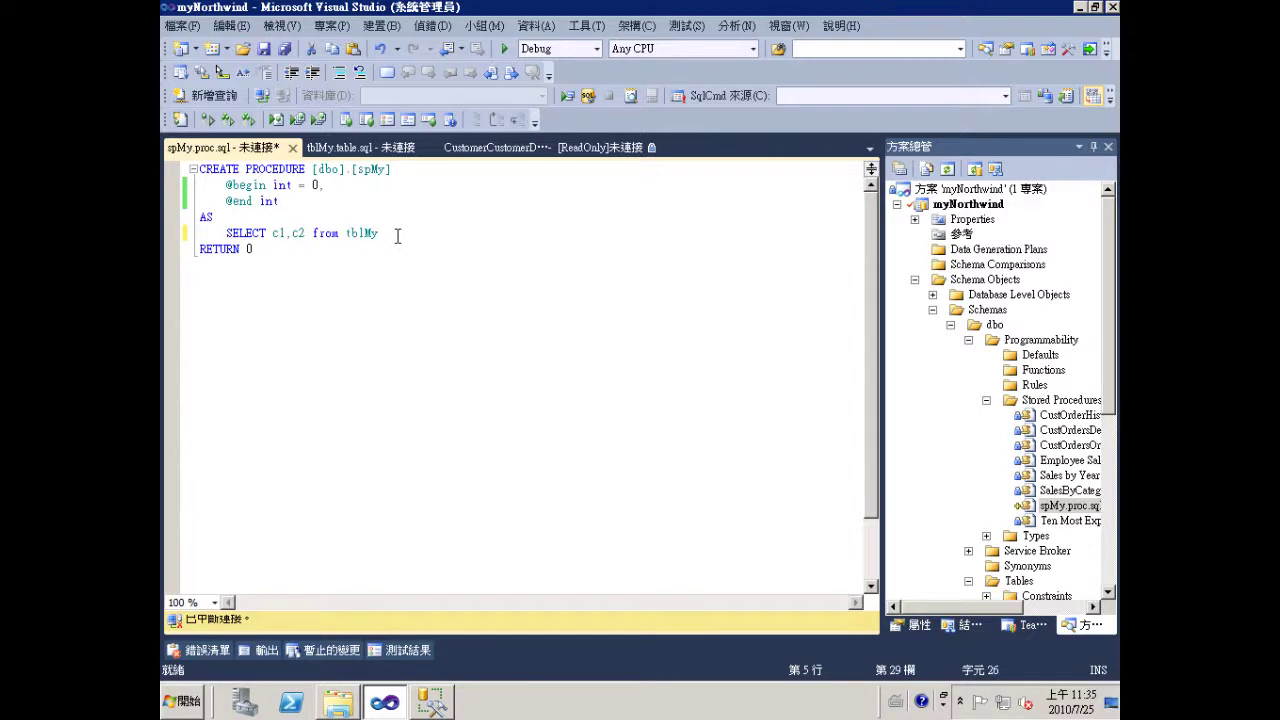
{"action": "type", "text": "where c1 between @end"}
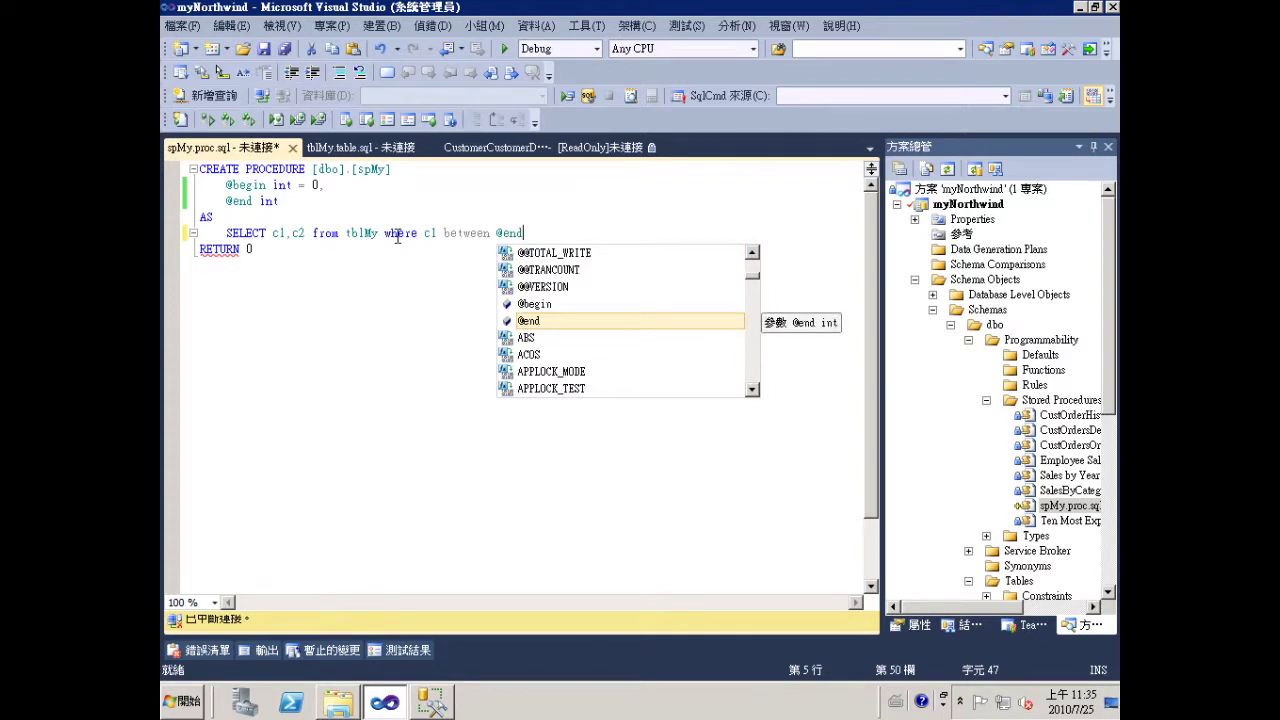
{"action": "type", "text": "and @b"}
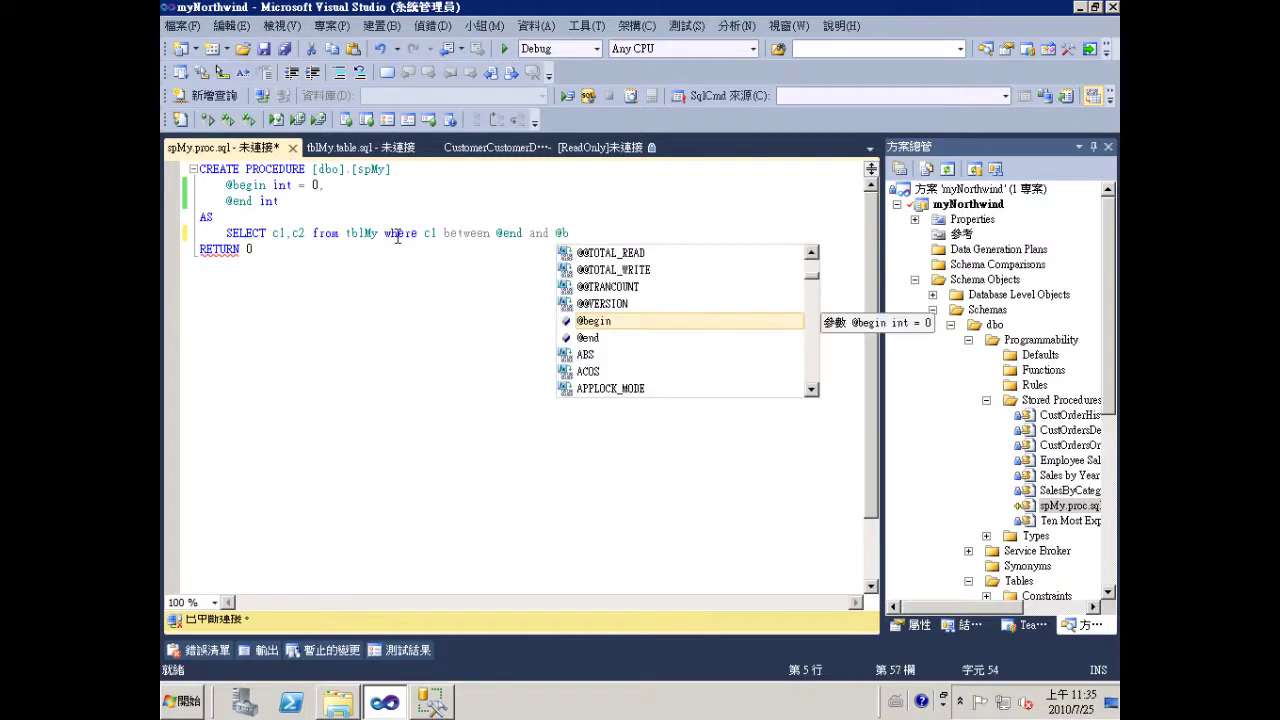
{"action": "type", "text": "egin"}
{"action": "left_click", "coordinate": [602, 212]}
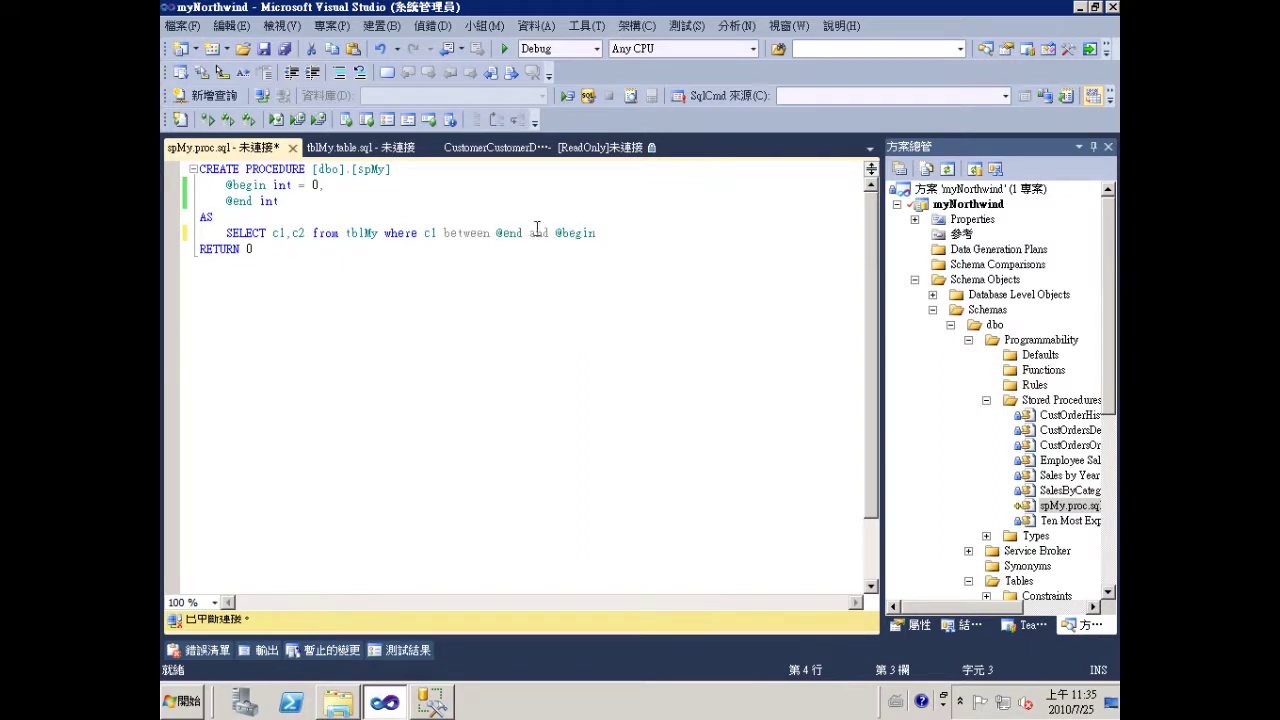
{"action": "left_click", "coordinate": [266, 52]}
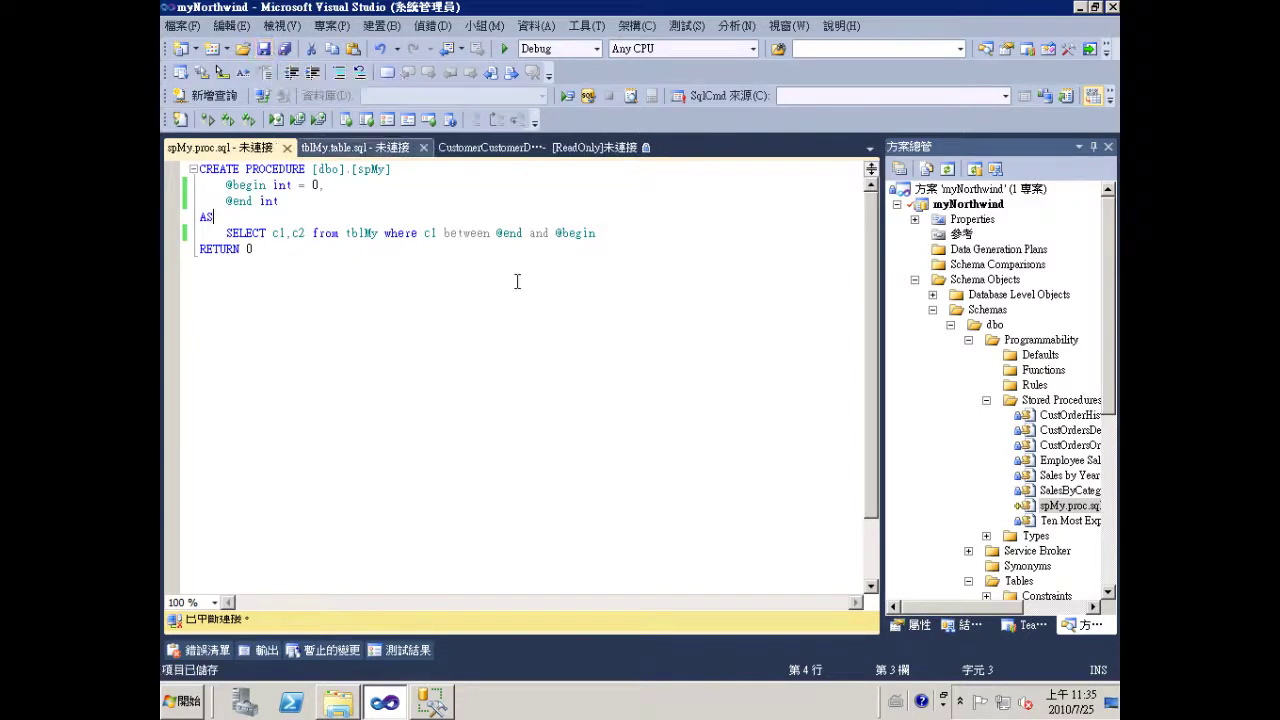
Open the myNorthwind project's properties and check which deploy actions its deployment settings offer
{"action": "right_click", "coordinate": [935, 210]}
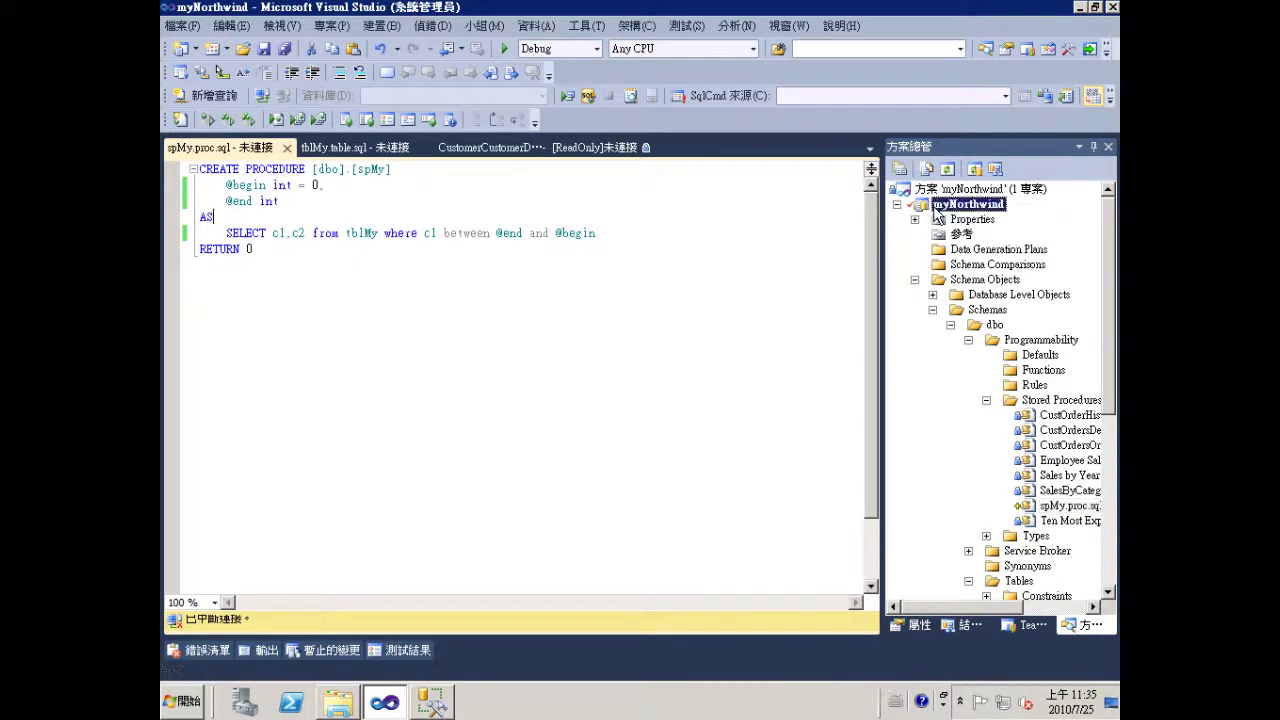
{"action": "mouse_move", "coordinate": [772, 678]}
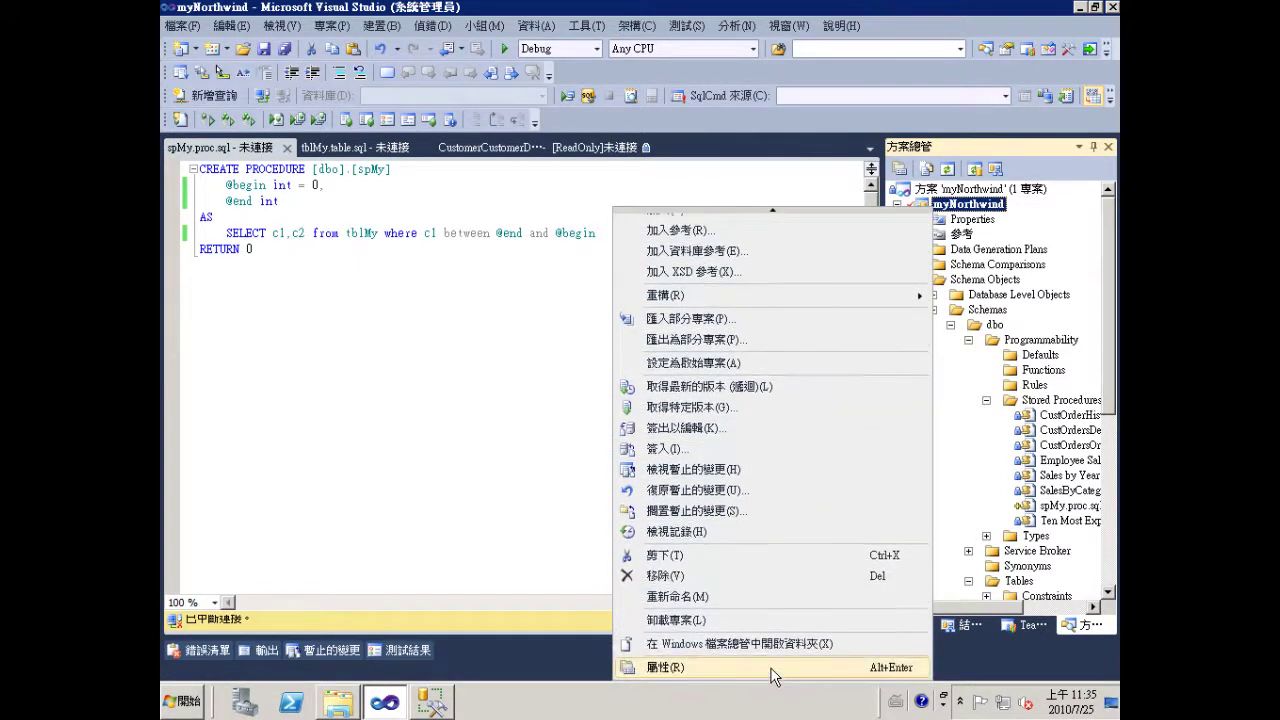
{"action": "left_click", "coordinate": [770, 668]}
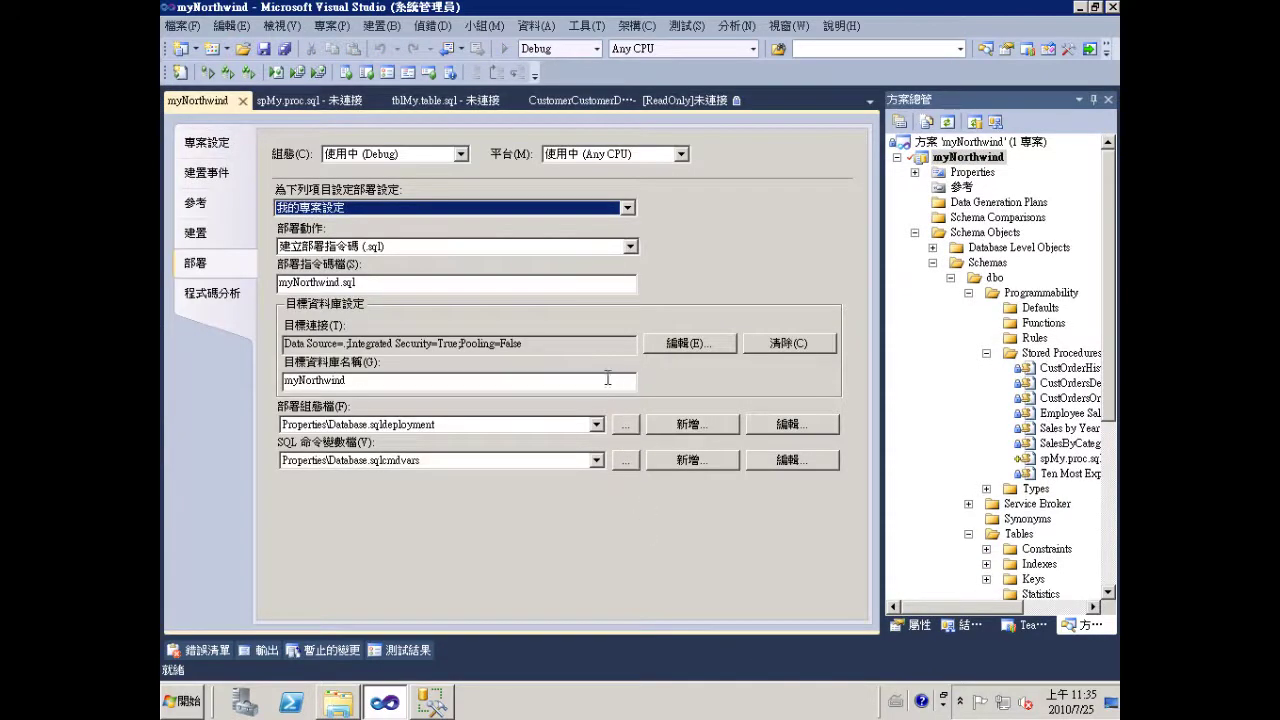
{"action": "left_click", "coordinate": [385, 250]}
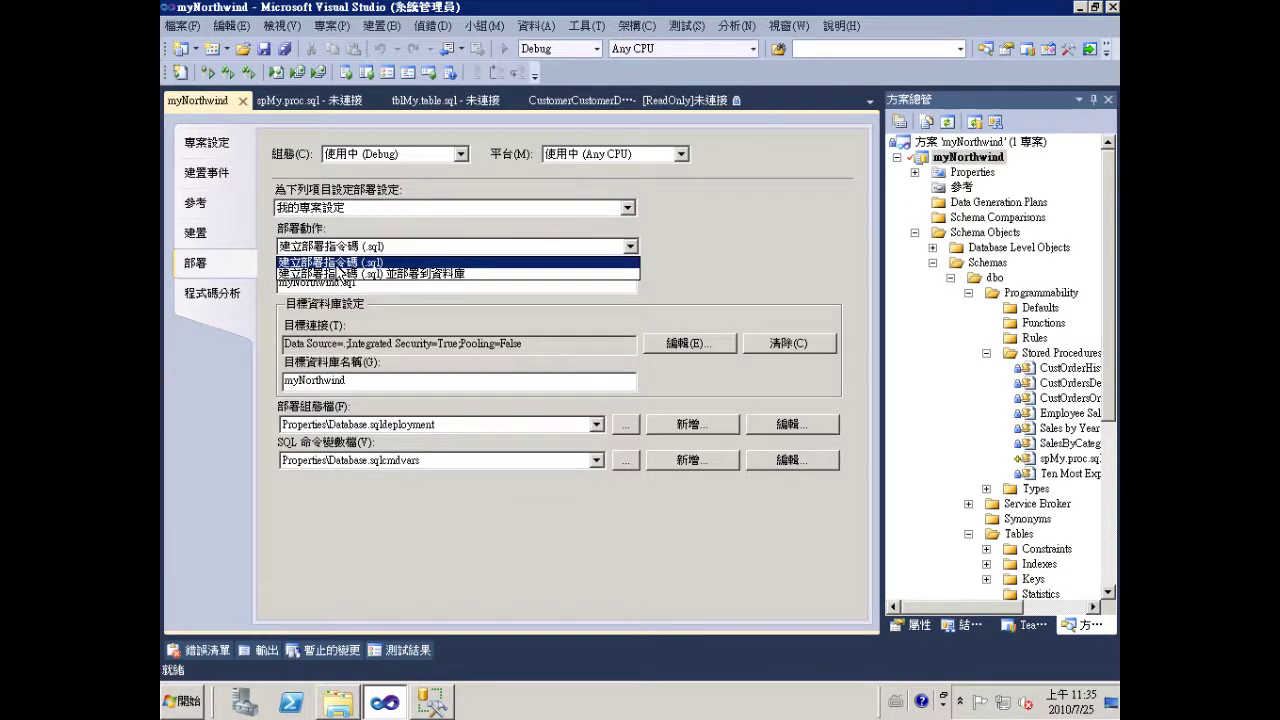
Deploy the myNorthwind project with the deploy action that only creates the deployment script (.sql)
{"action": "left_click", "coordinate": [982, 164]}
{"action": "right_click", "coordinate": [982, 164]}
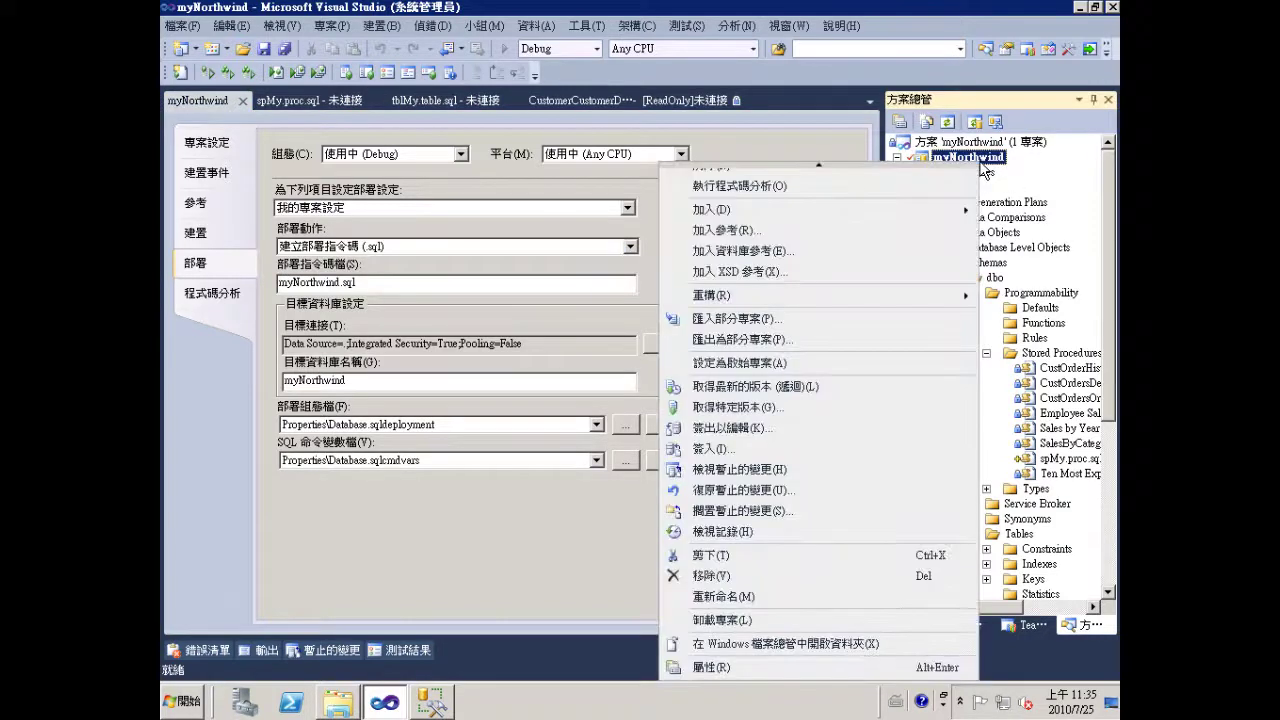
{"action": "mouse_move", "coordinate": [820, 168]}
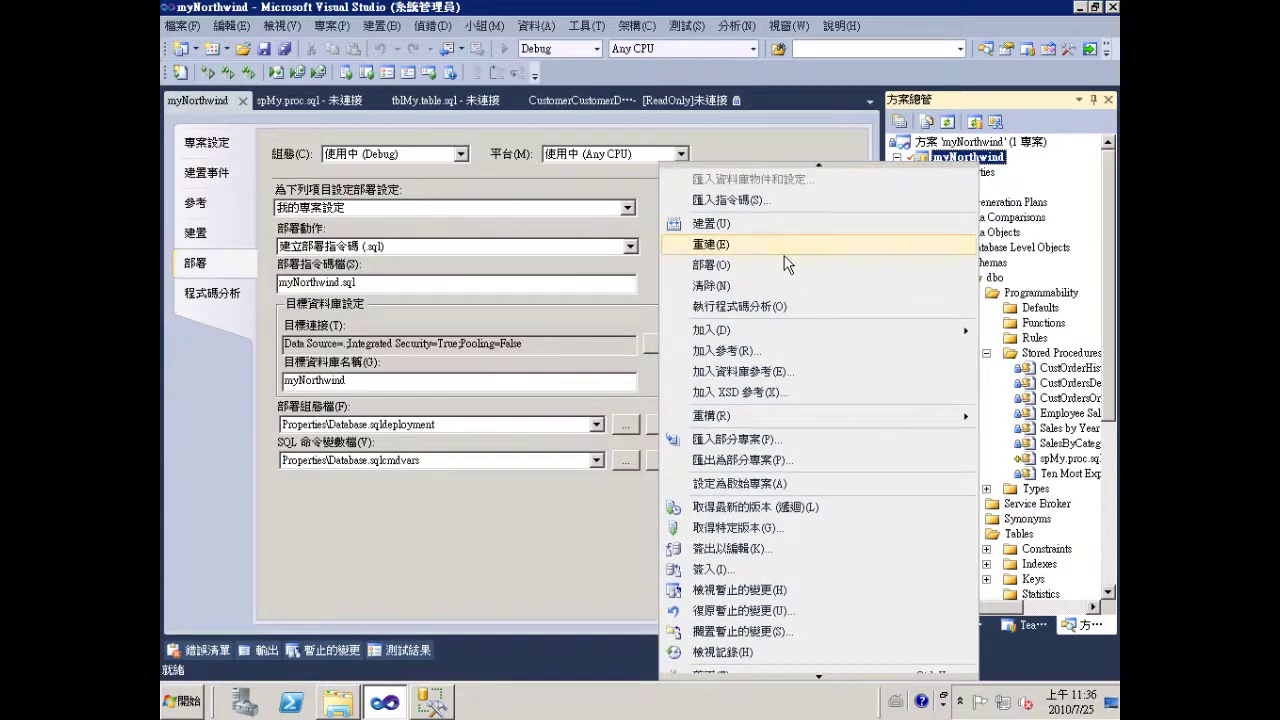
{"action": "left_click", "coordinate": [780, 266]}
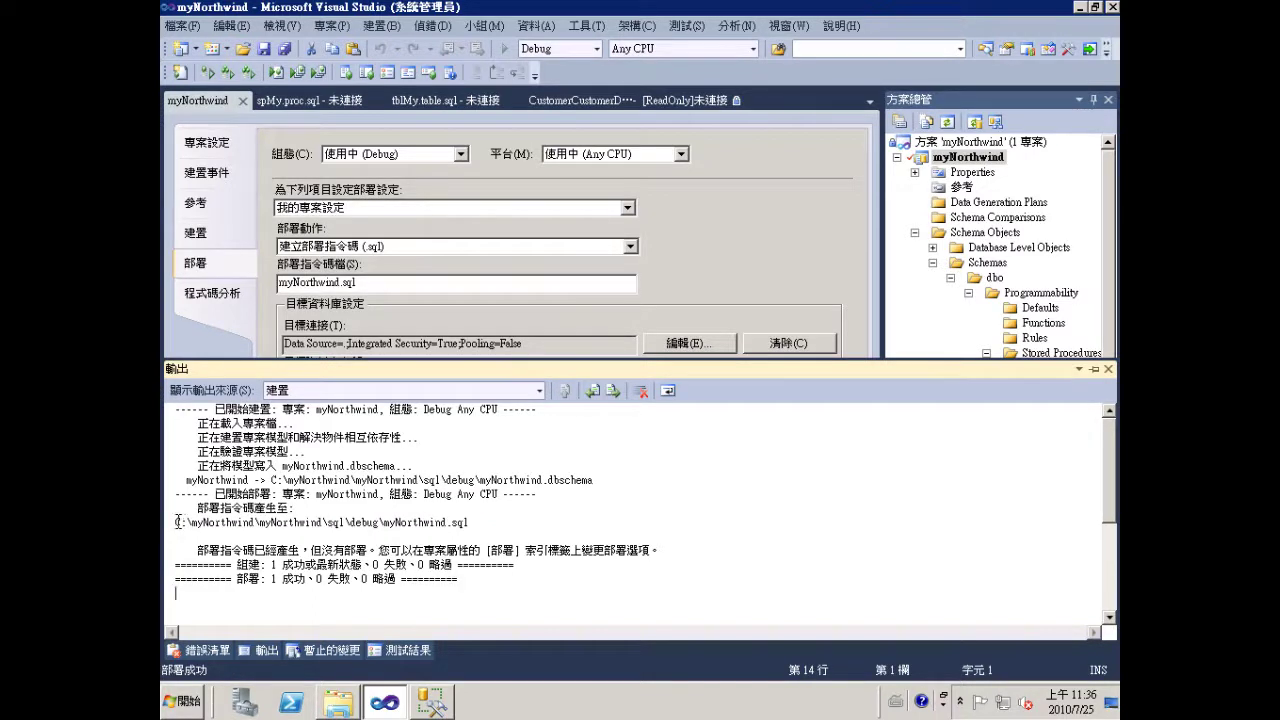
Copy the generated script's path C:\myNorthwind\myNorthwind\sql\debug\myNorthwind.sql, open it through File Explorer in SQL Server Management Studio, and look through the script
{"action": "left_click_drag", "start_coordinate": [175, 521], "coordinate": [496, 521]}
{"action": "key", "text": "ctrl+c"}
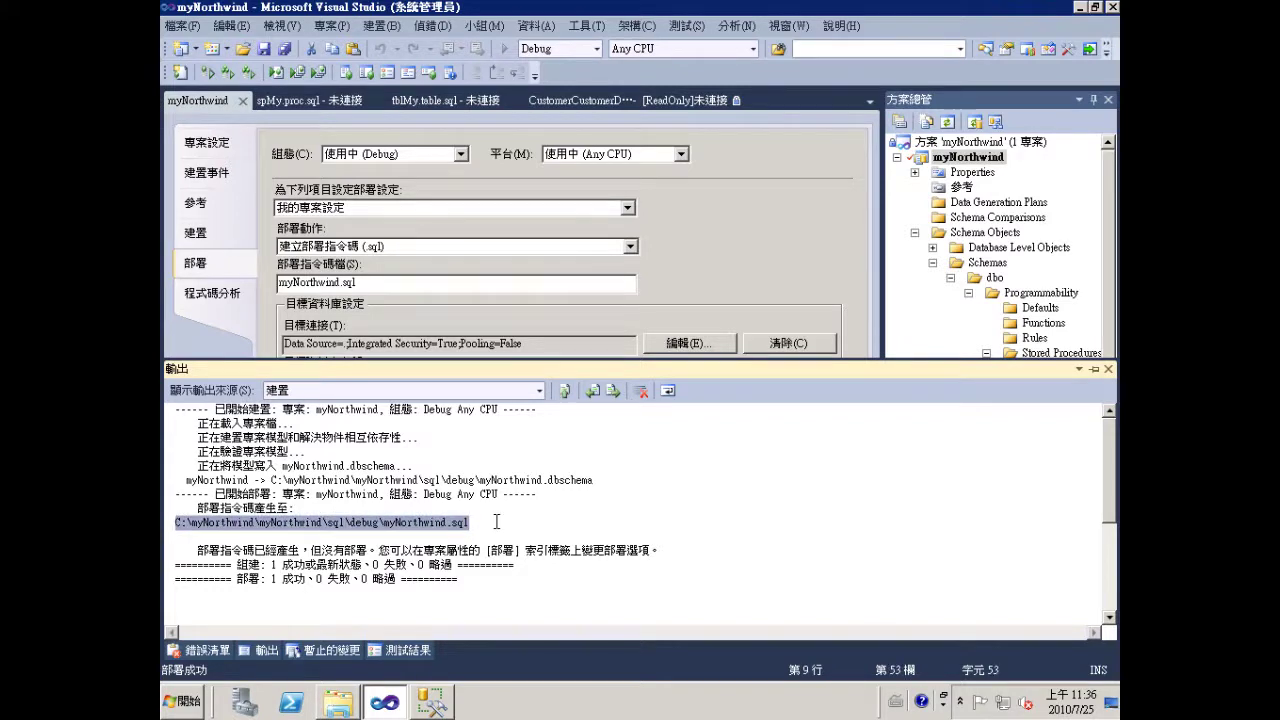
{"action": "left_click", "coordinate": [338, 702]}
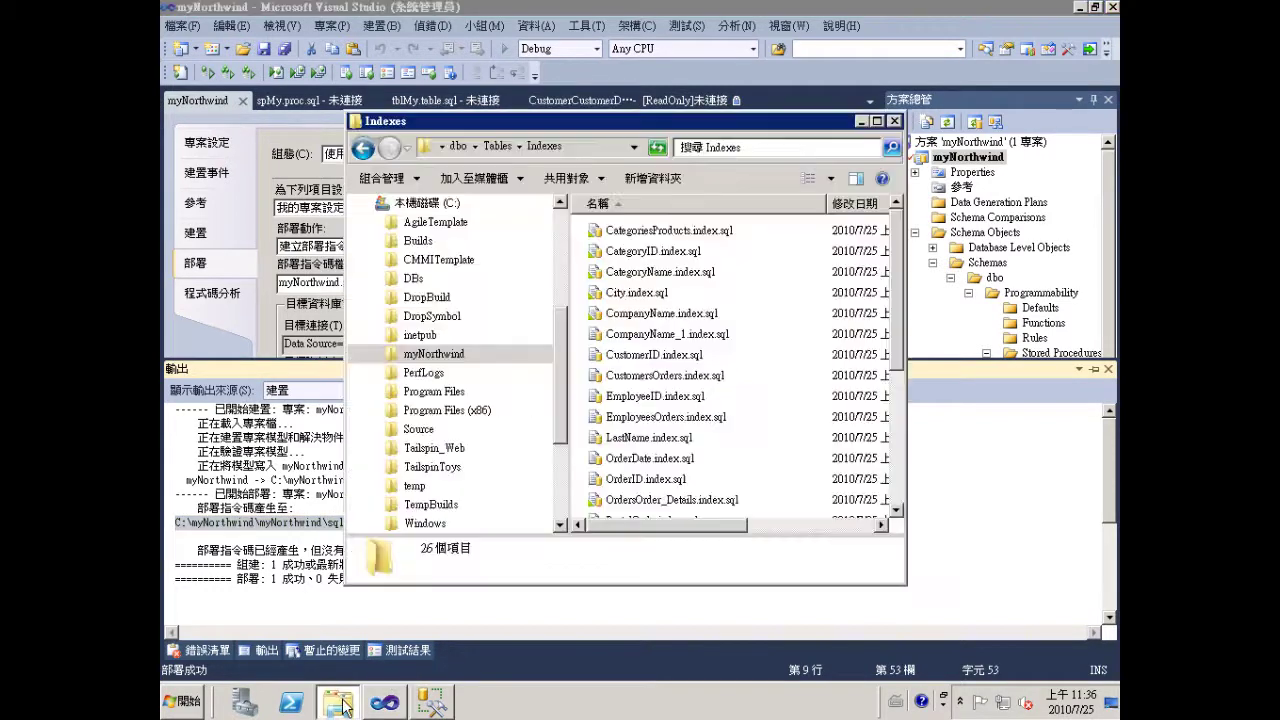
{"action": "left_click", "coordinate": [603, 147]}
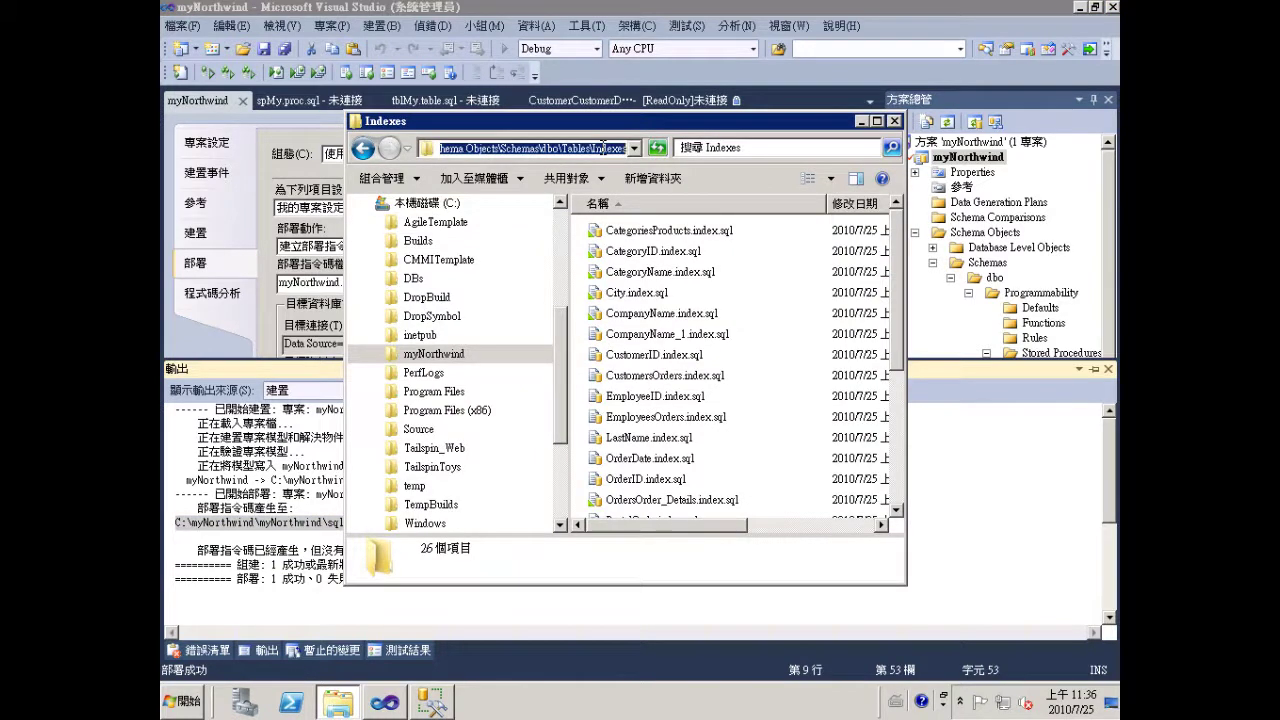
{"action": "key", "text": "ctrl+v"}
{"action": "key", "text": "Return"}
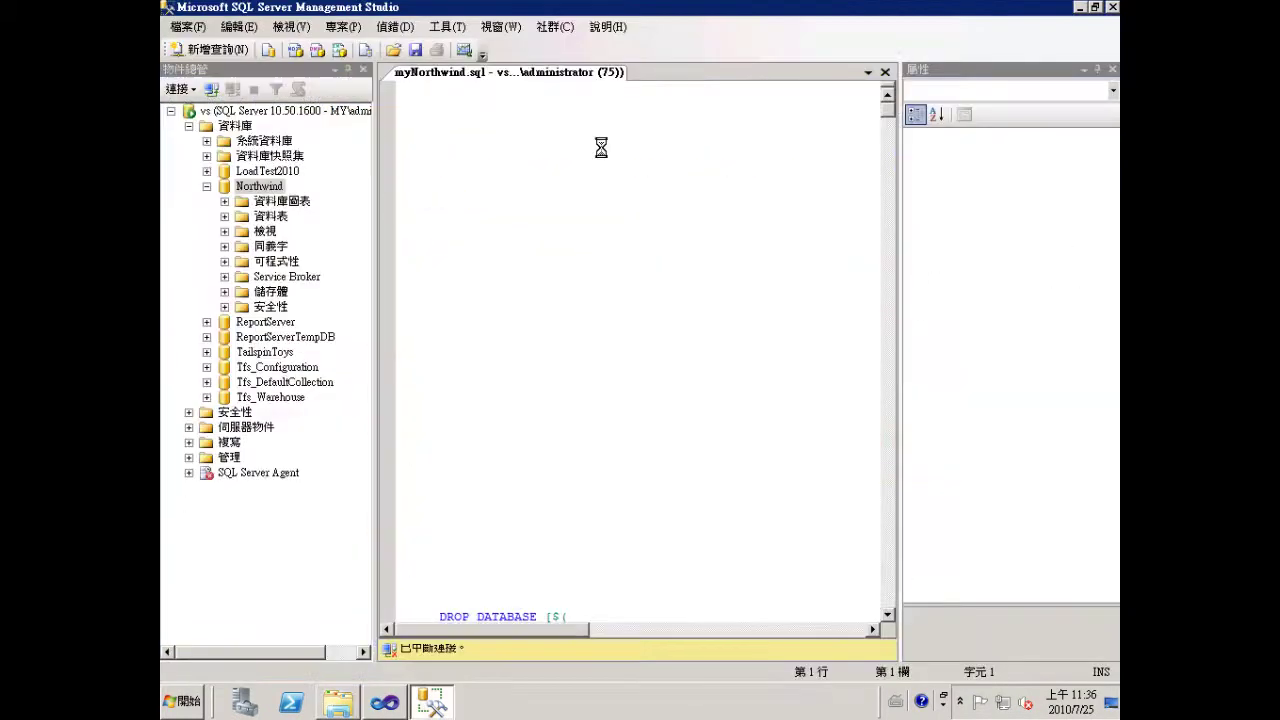
{"action": "left_click_drag", "start_coordinate": [889, 134], "coordinate": [893, 568]}
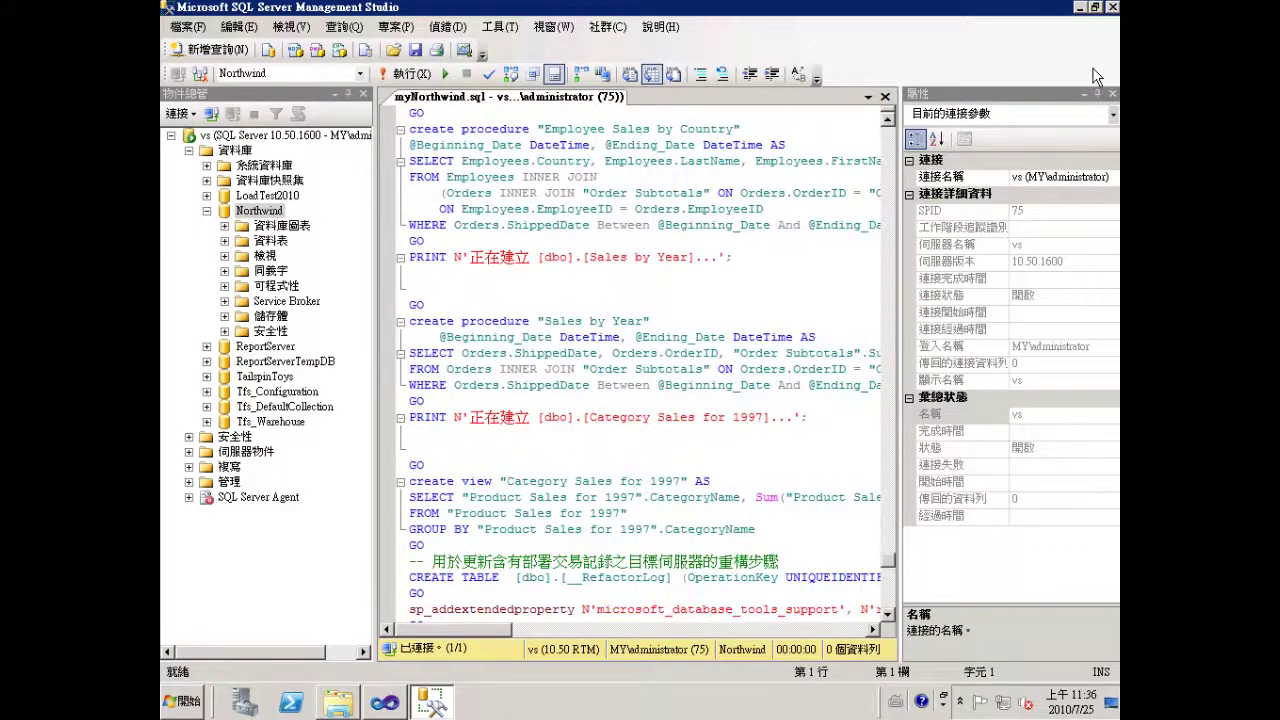
{"action": "left_click", "coordinate": [1081, 7]}
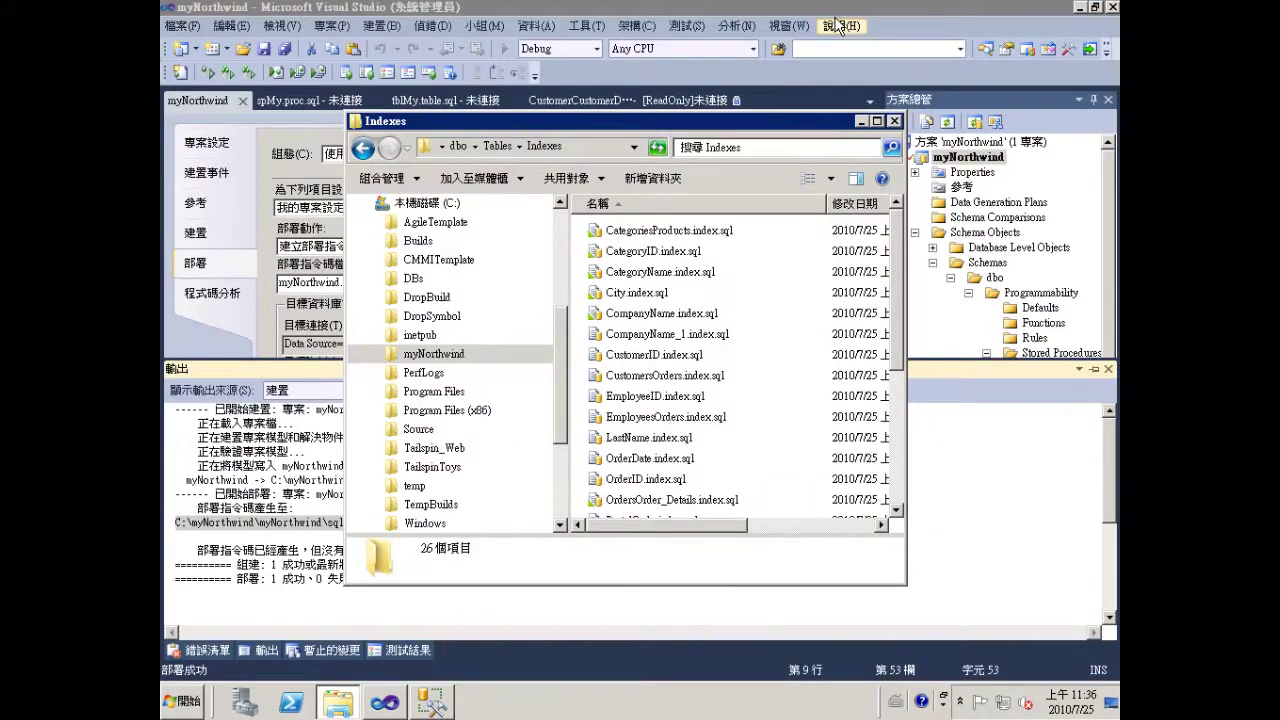
Return to Visual Studio and set the project's deploy action to create the deployment script (.sql) and deploy to the database
{"action": "left_click", "coordinate": [631, 246]}
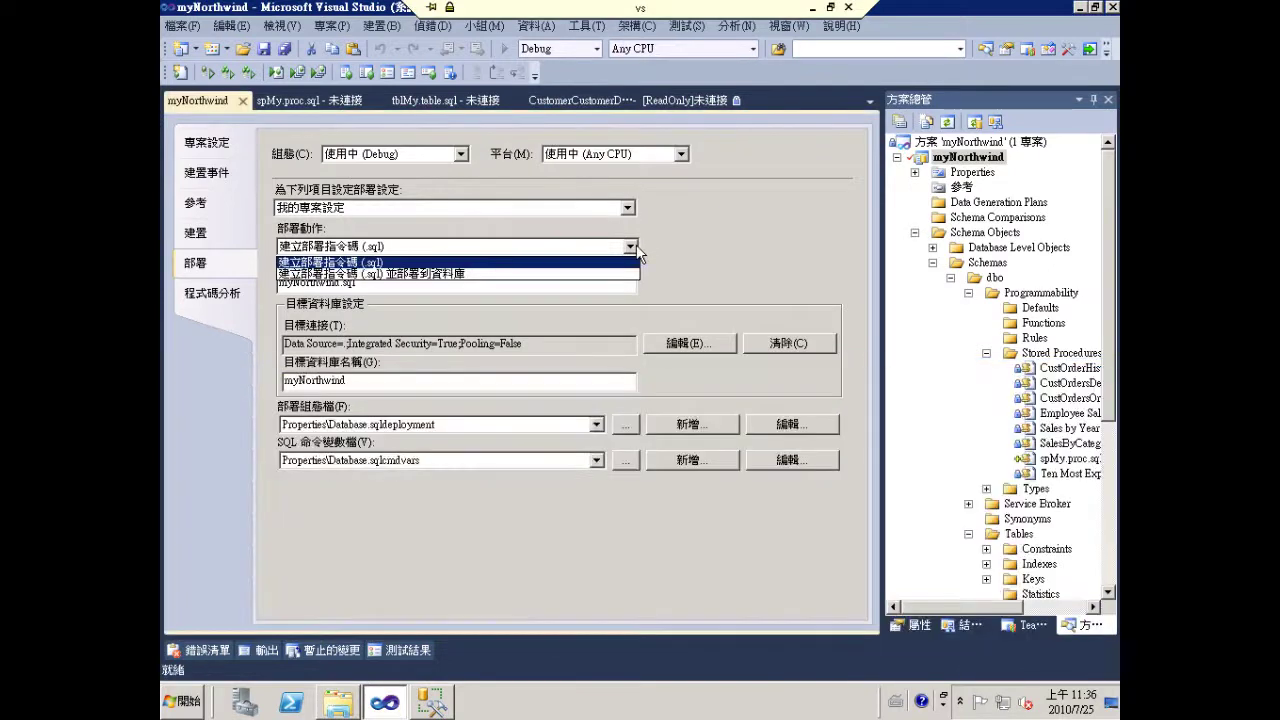
{"action": "left_click", "coordinate": [568, 272]}
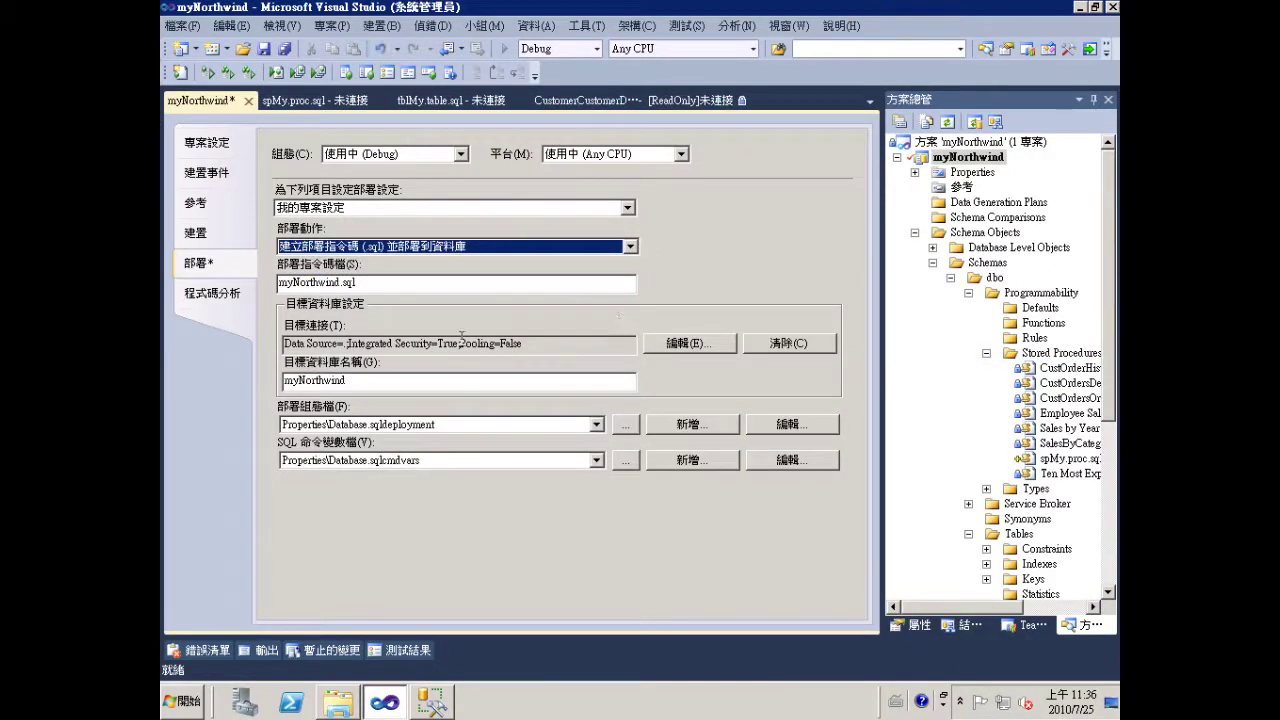
{"action": "left_click_drag", "start_coordinate": [338, 344], "coordinate": [372, 344]}
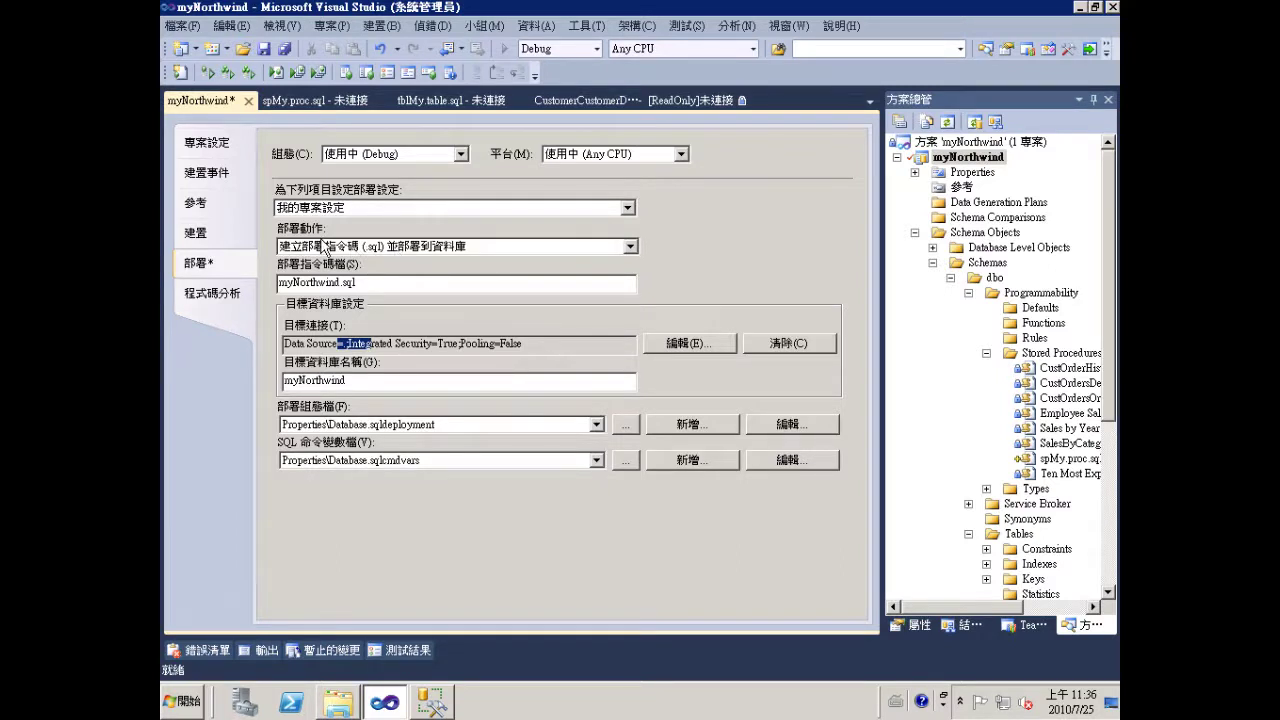
Expand the Microsoft.Rules.Data.Design code analysis rules and enable code analysis on build for the project
{"action": "left_click", "coordinate": [230, 300]}
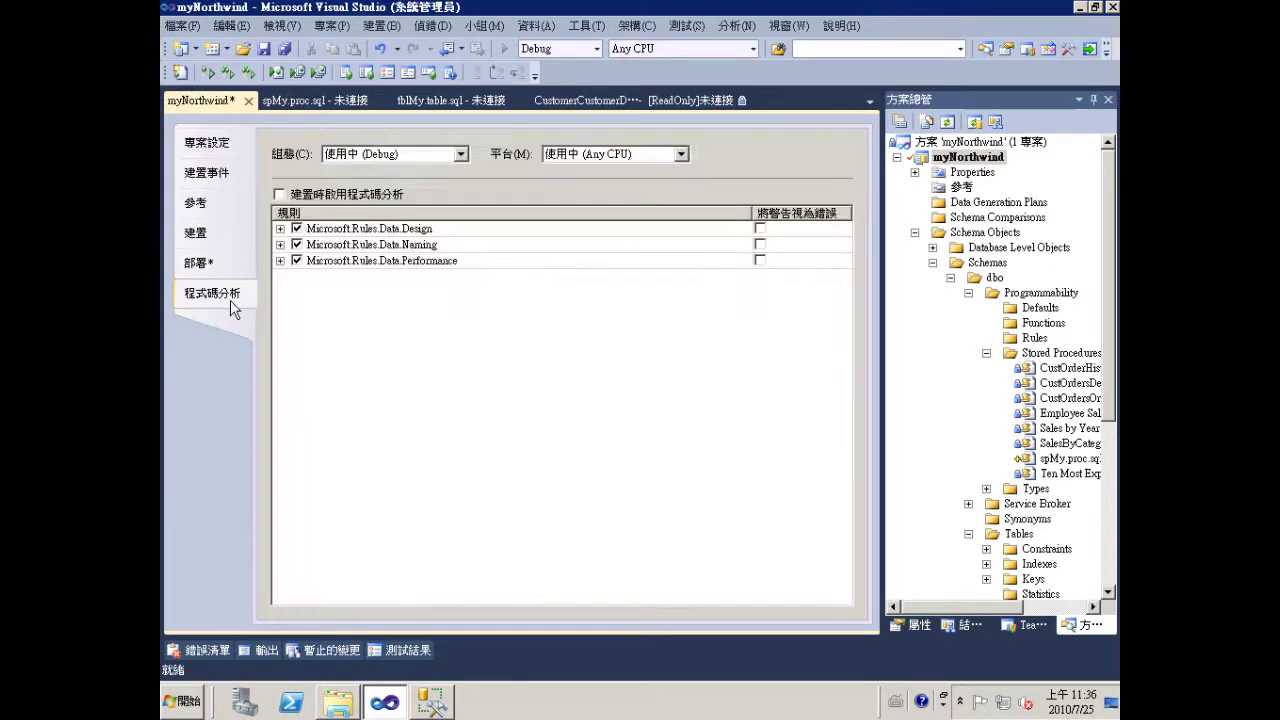
{"action": "left_click", "coordinate": [282, 230]}
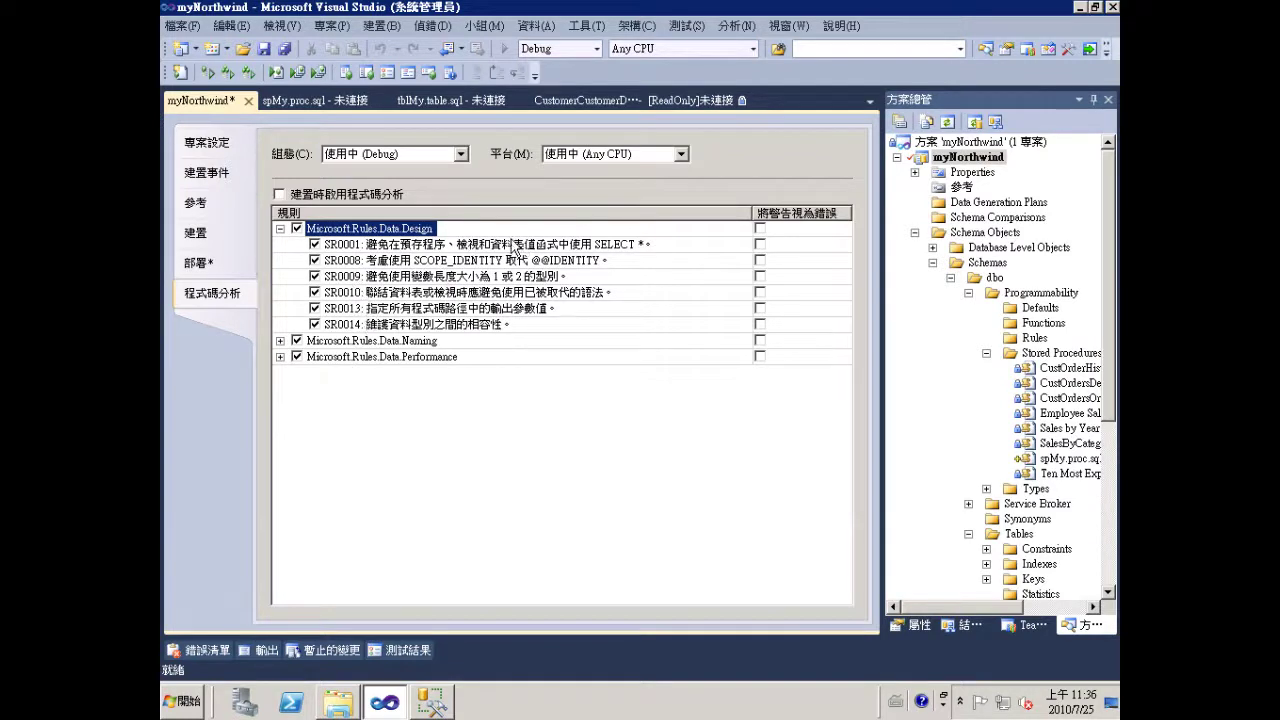
{"action": "left_click", "coordinate": [357, 200]}
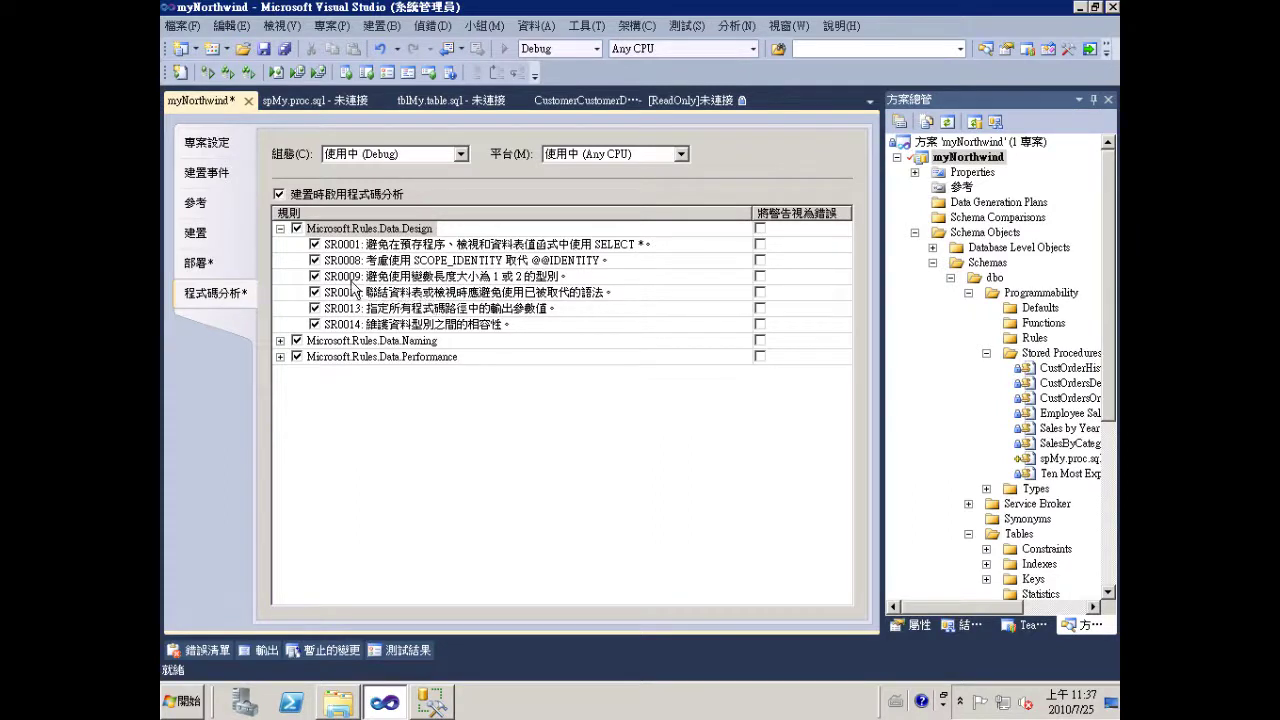
Check the target database name in the deployment settings and deploy the project to the myNorthwind database
{"action": "left_click", "coordinate": [243, 268]}
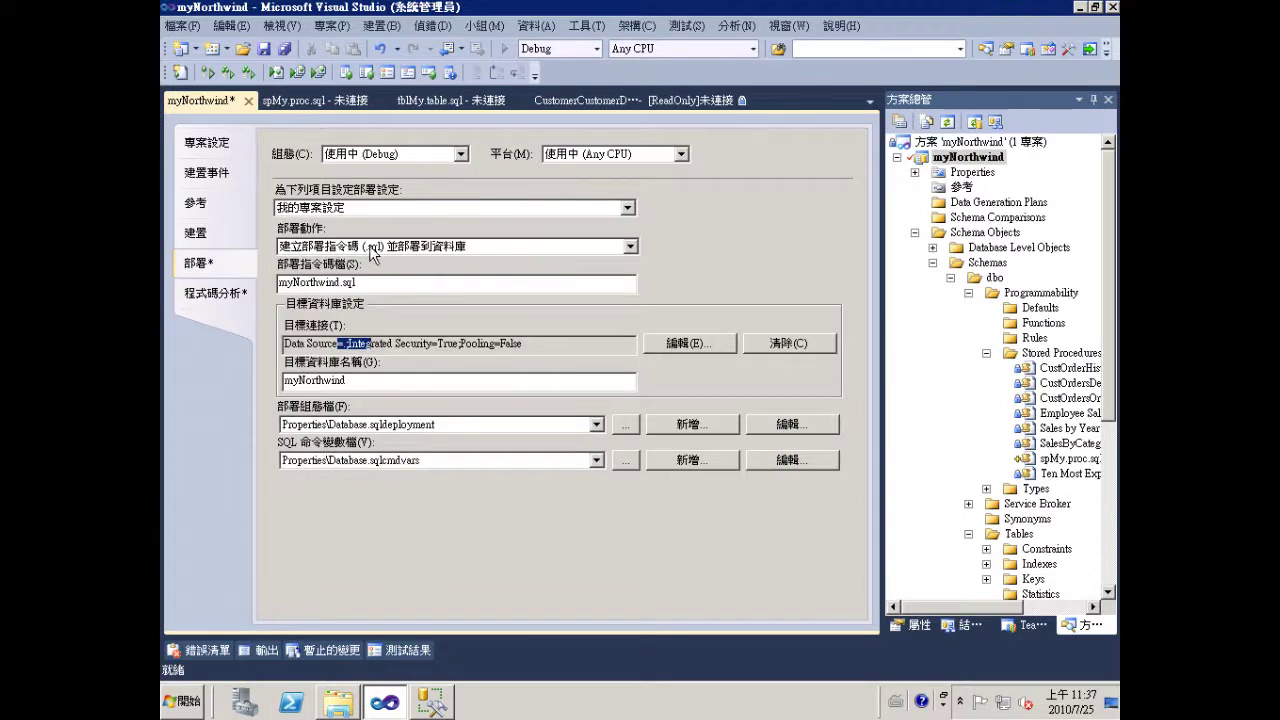
{"action": "double_click", "coordinate": [346, 381]}
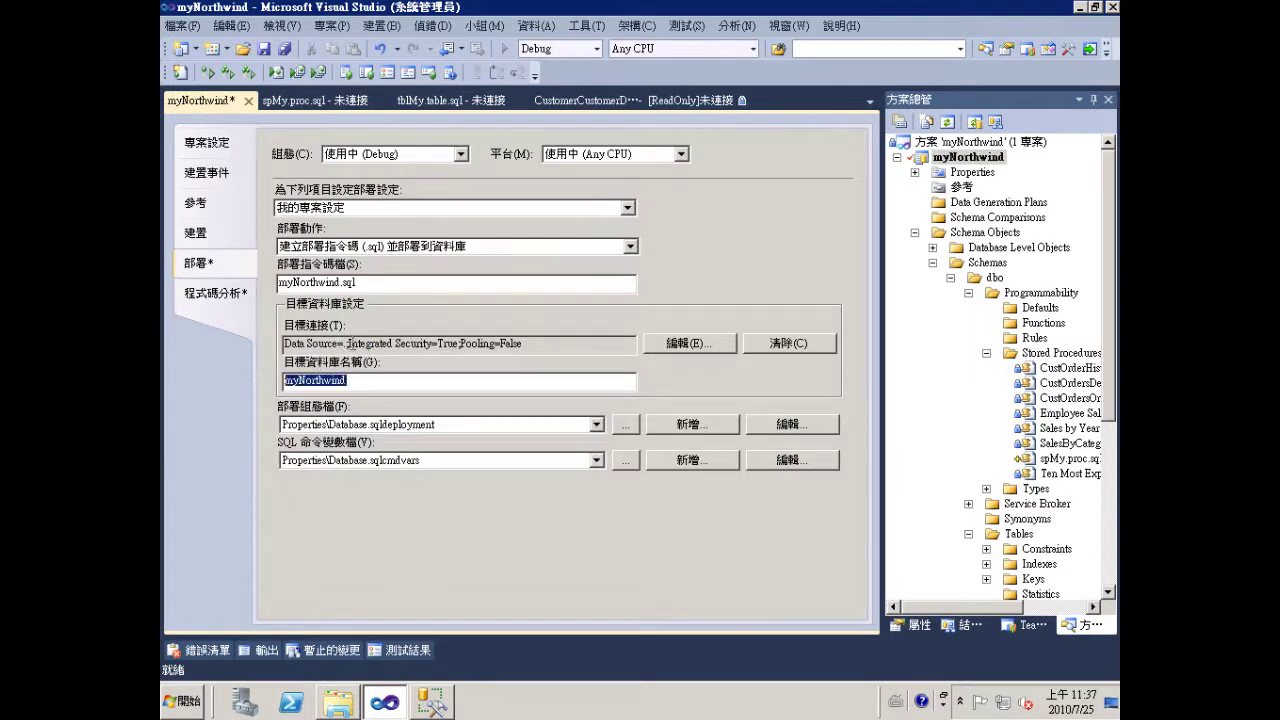
{"action": "right_click", "coordinate": [990, 158]}
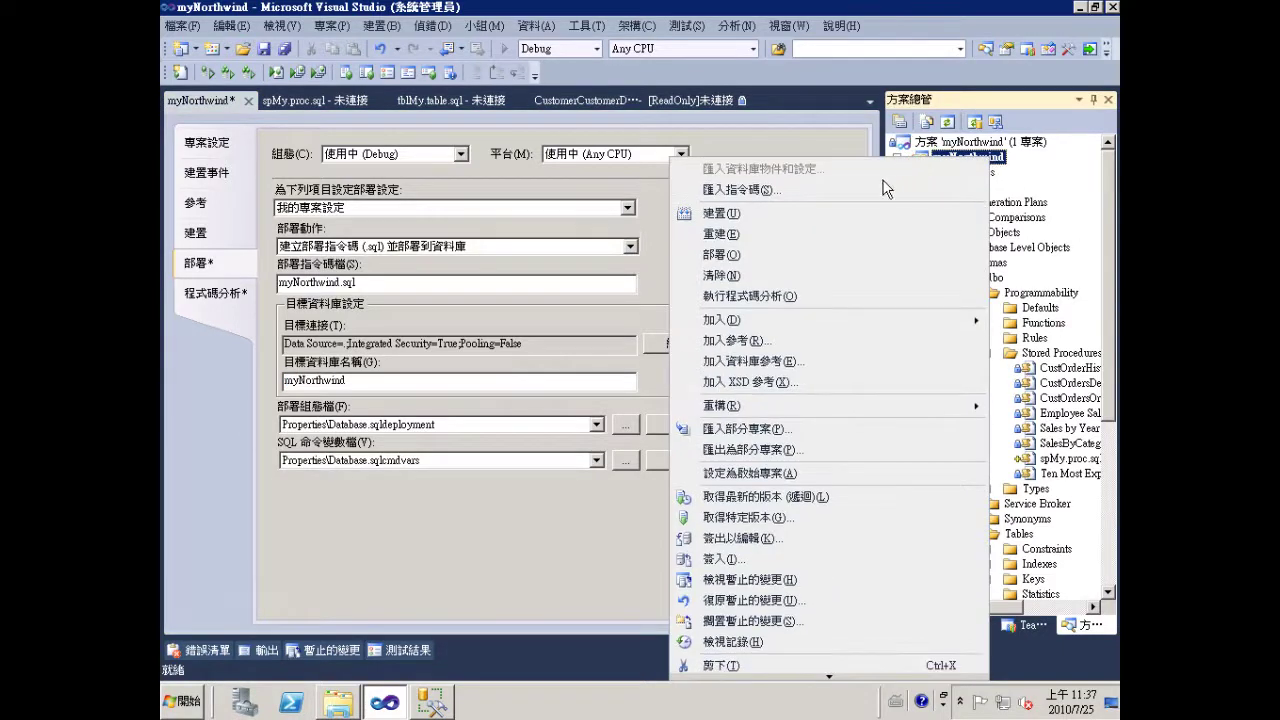
{"action": "left_click", "coordinate": [720, 255]}
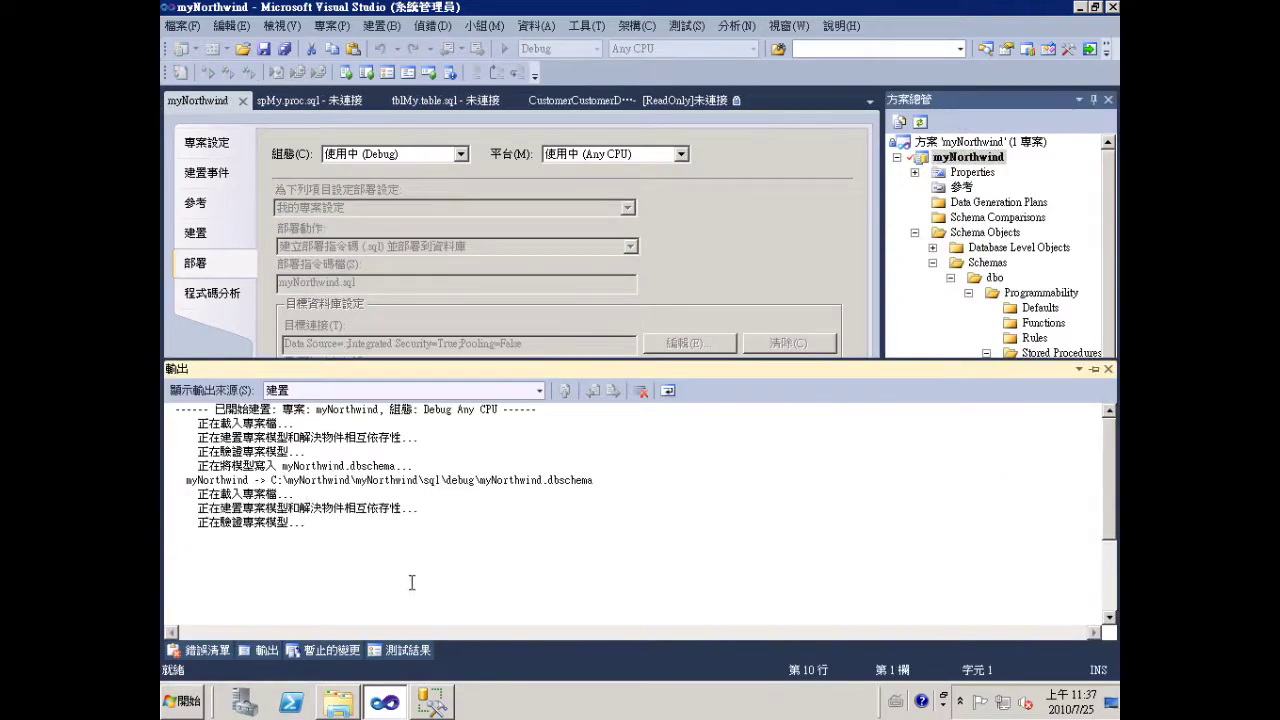
Switch to SQL Server Management Studio and reload all externally modified files, including myNorthwind.sql
{"action": "mouse_move", "coordinate": [433, 703]}
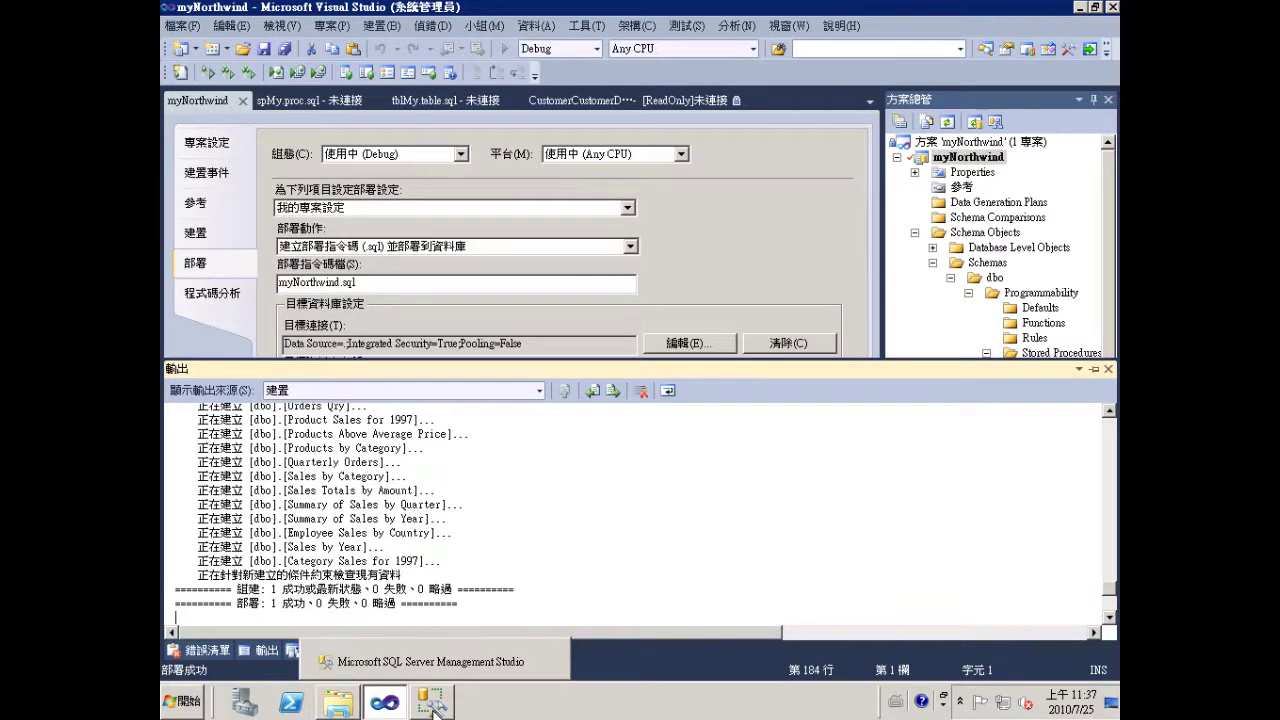
{"action": "left_click", "coordinate": [420, 661]}
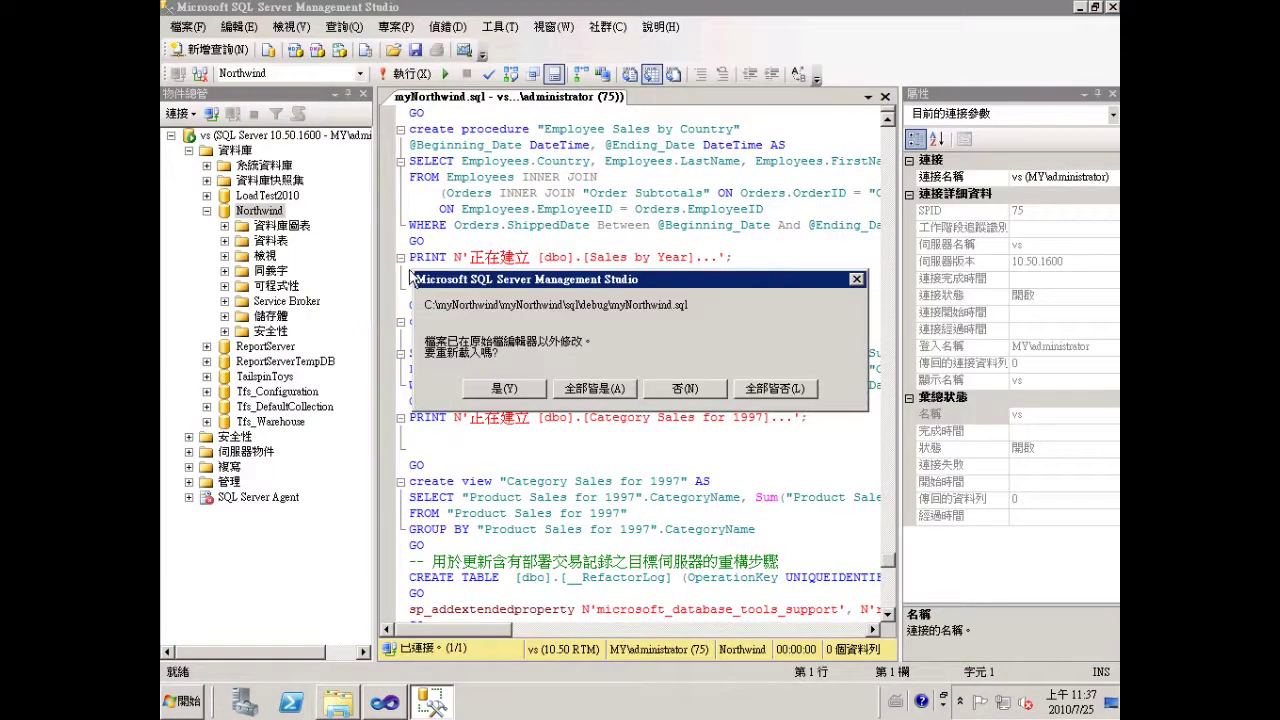
{"action": "left_click", "coordinate": [585, 389]}
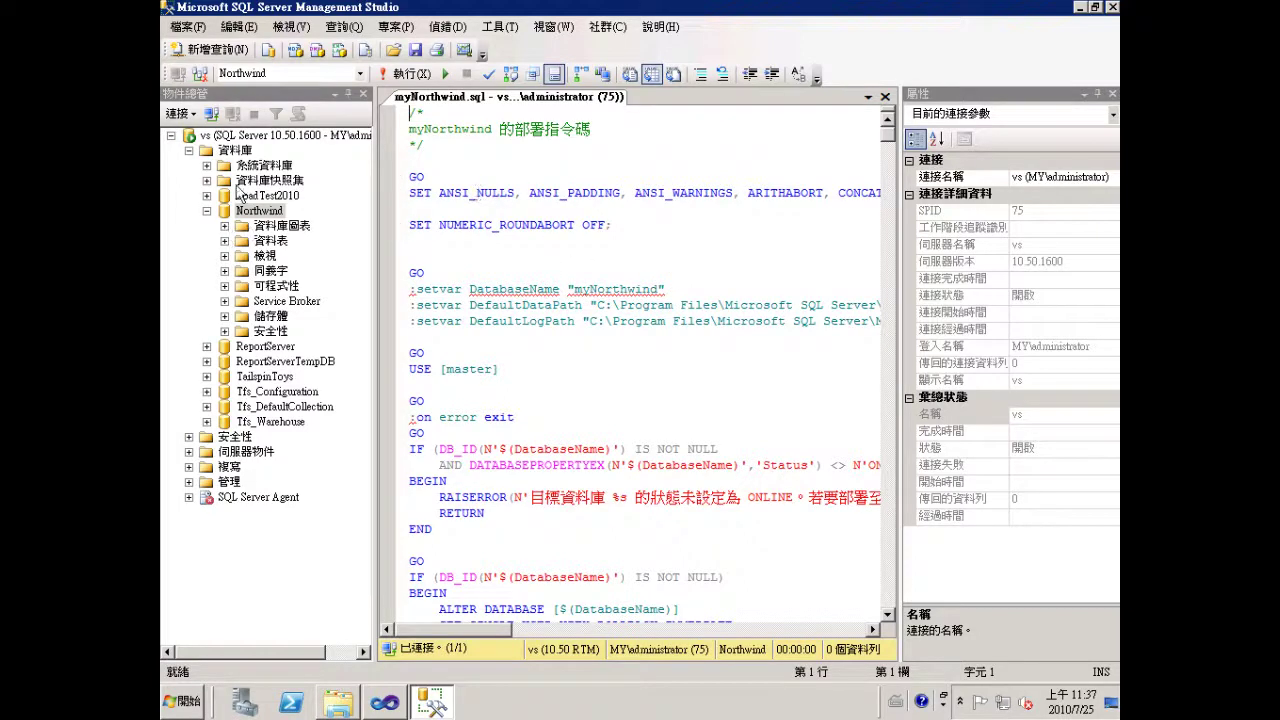
Refresh the server's database list and expand the myNorthwind database to view its object folders
{"action": "left_click", "coordinate": [242, 151]}
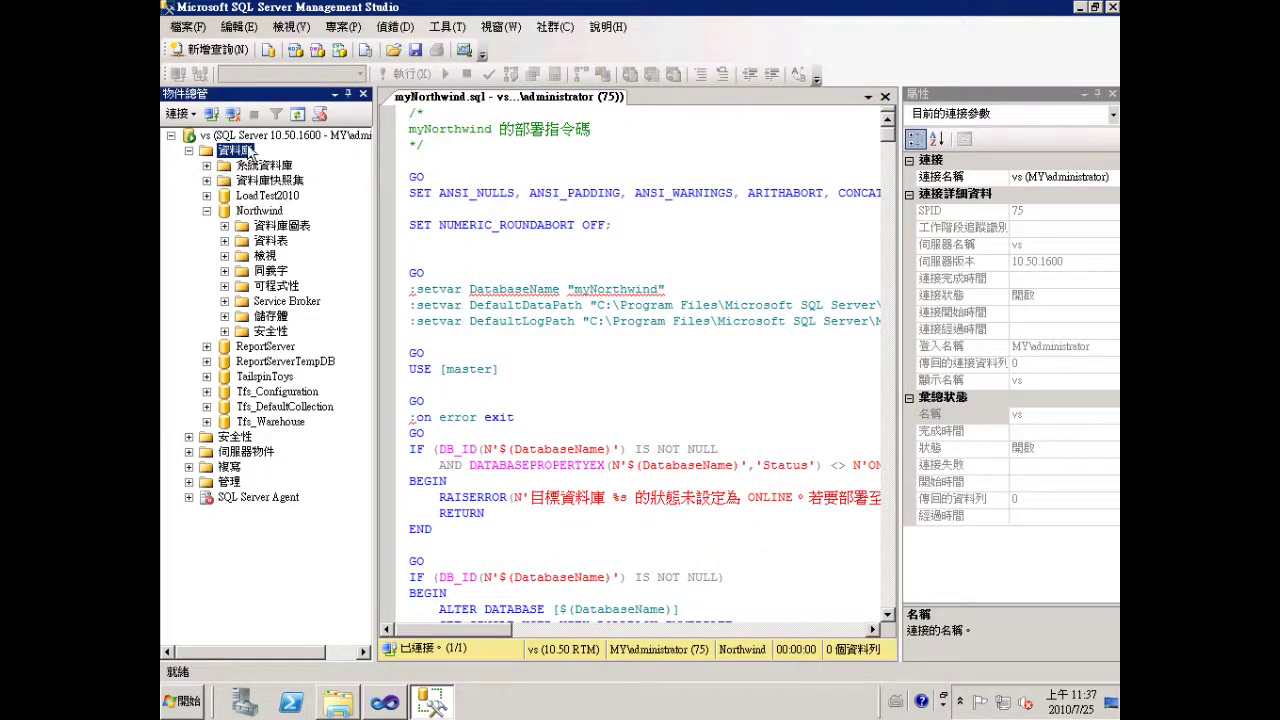
{"action": "left_click", "coordinate": [297, 114]}
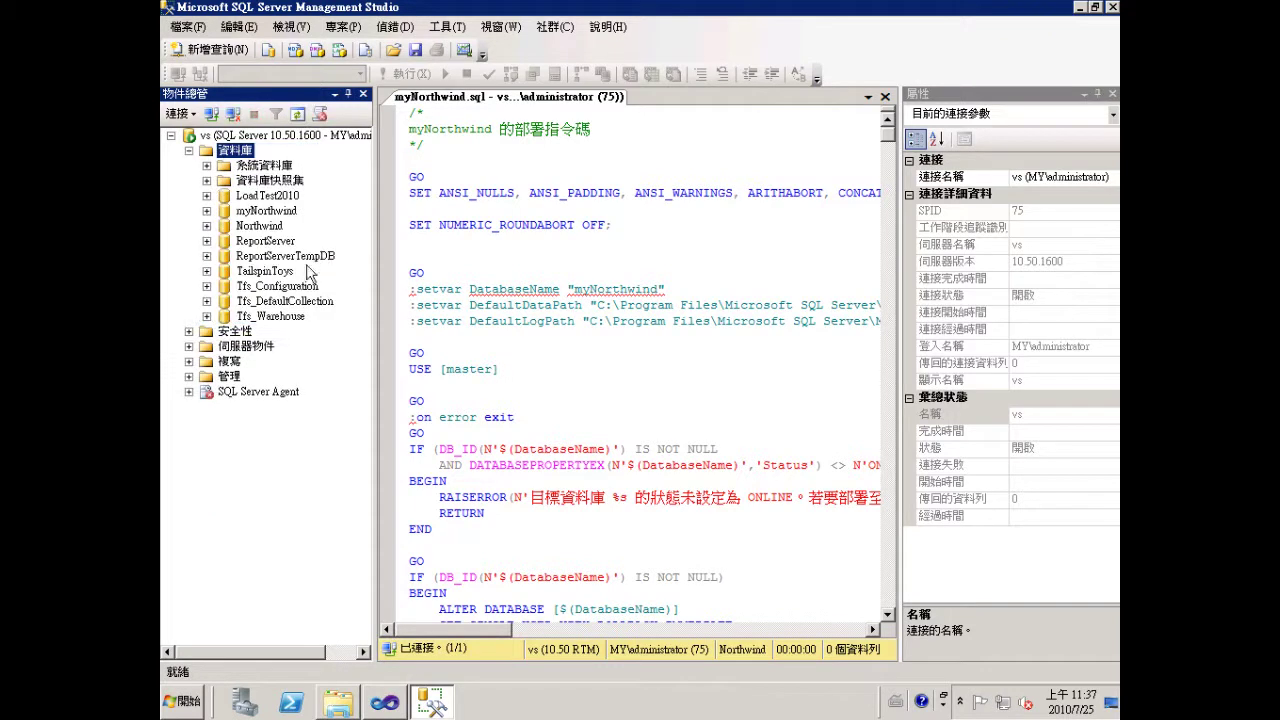
{"action": "left_click", "coordinate": [270, 212]}
{"action": "left_click", "coordinate": [207, 211]}
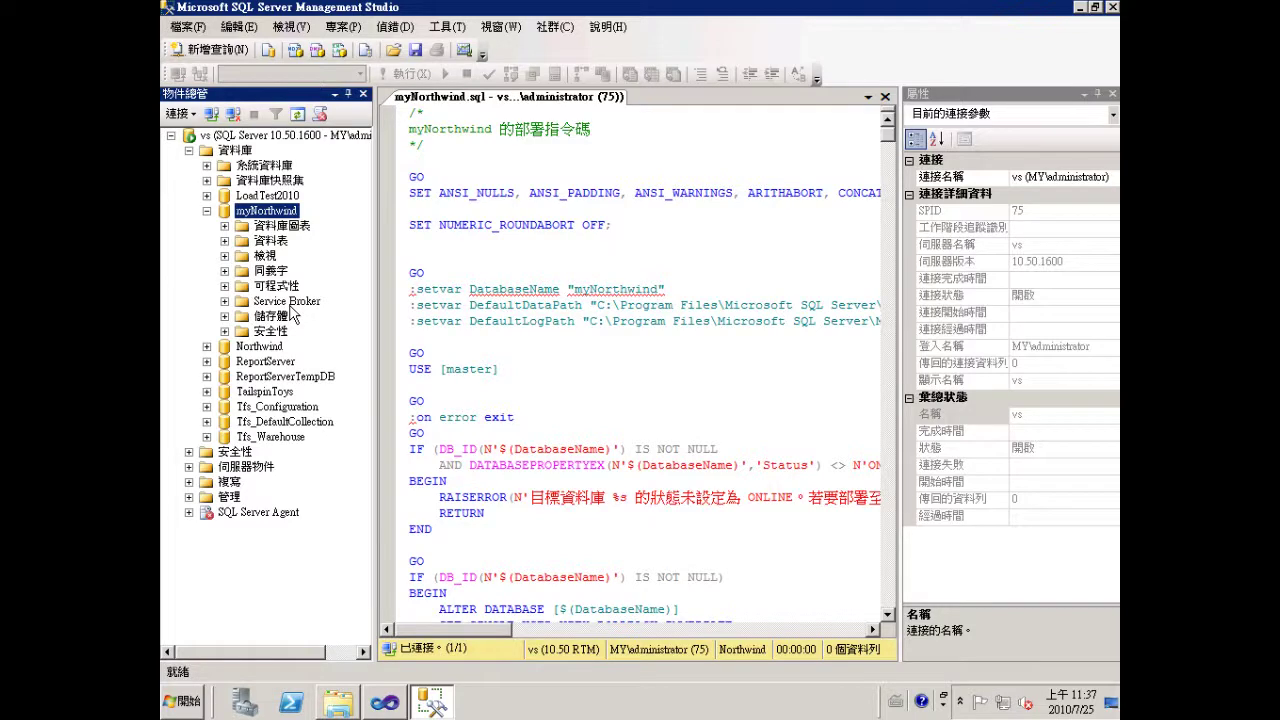
Switch back to Visual Studio and add a data generation plan named DataGenerationPlan1.dgen to the myNorthwind project
{"action": "left_click", "coordinate": [1080, 8]}
{"action": "left_click", "coordinate": [792, 222]}
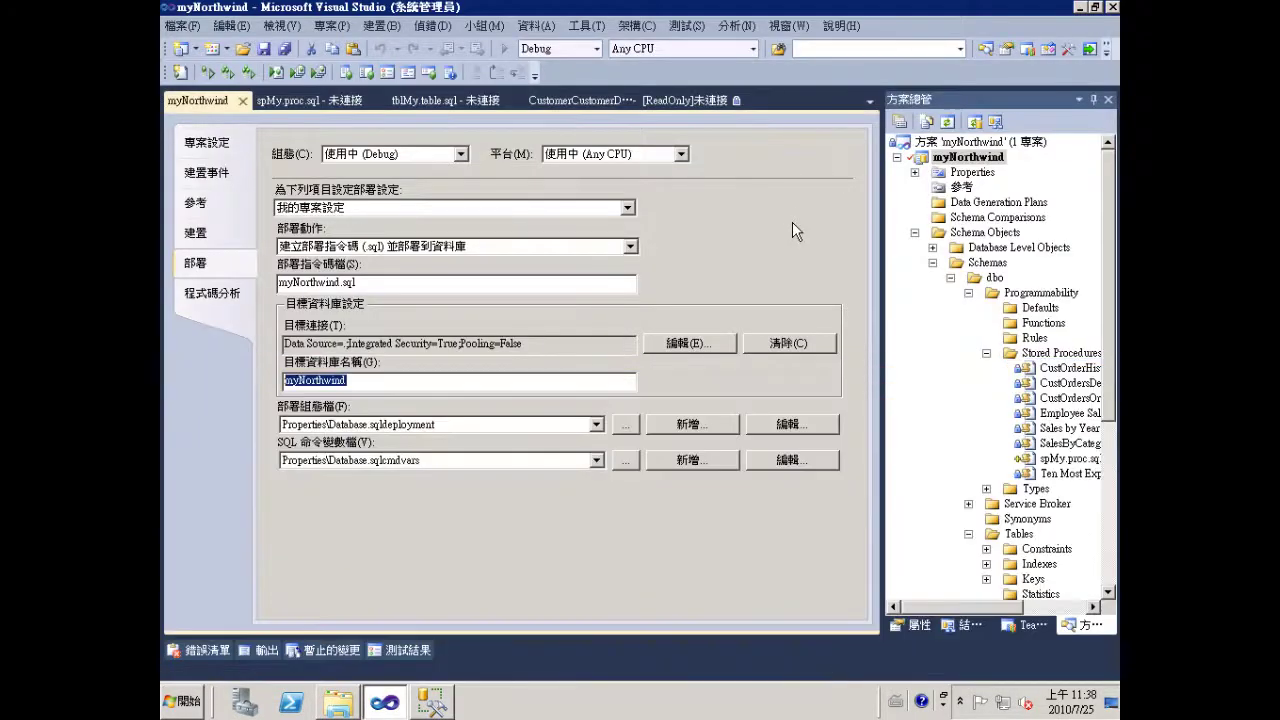
{"action": "left_click", "coordinate": [915, 232]}
{"action": "right_click", "coordinate": [966, 158]}
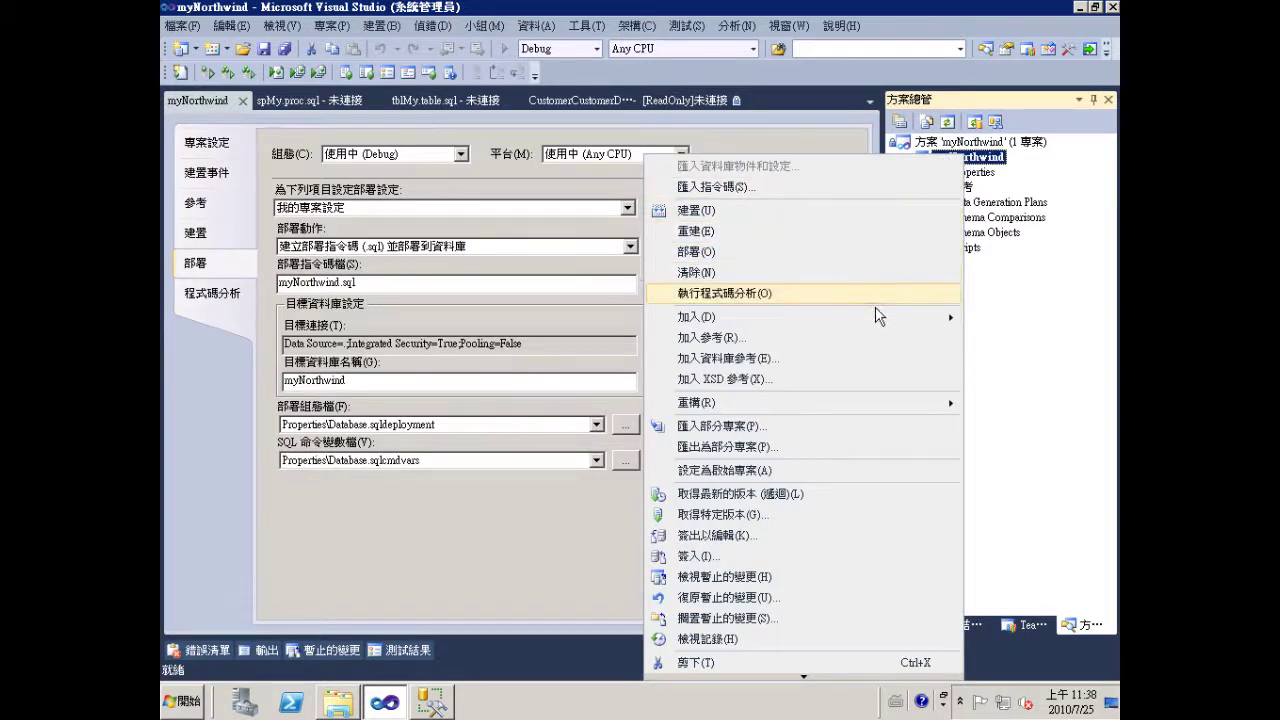
{"action": "mouse_move", "coordinate": [871, 321]}
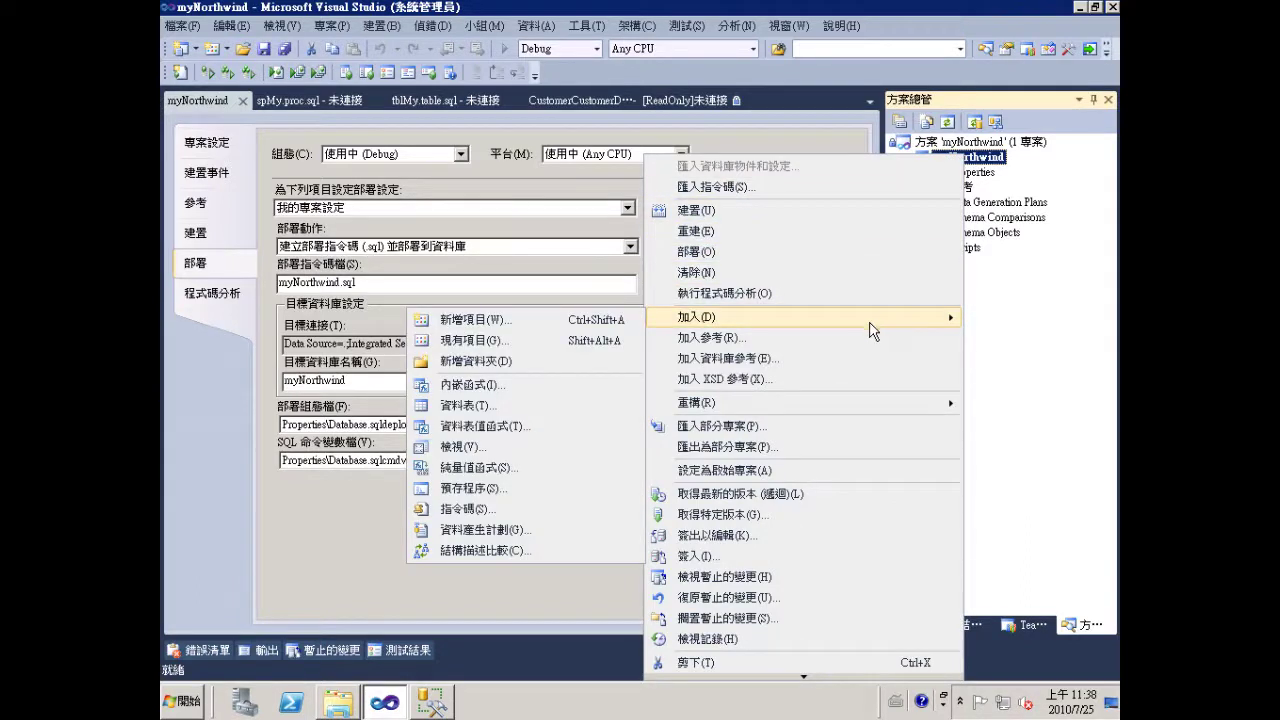
{"action": "left_click", "coordinate": [534, 533]}
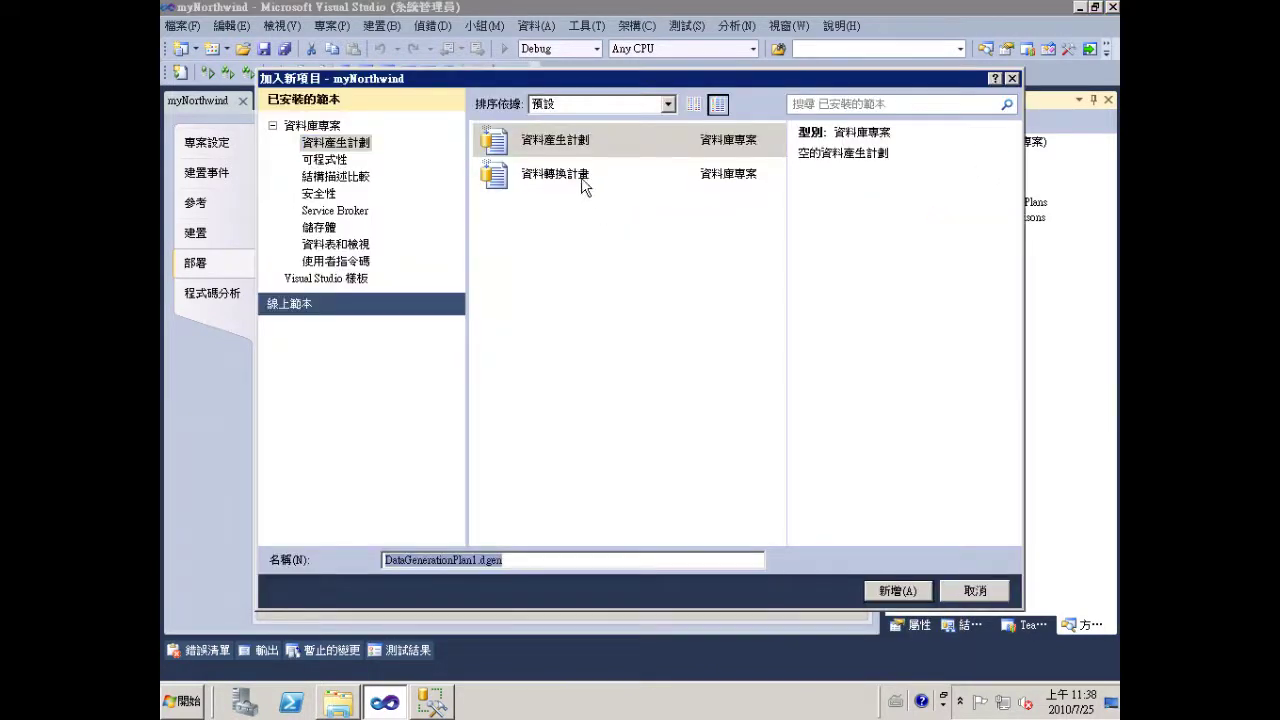
{"action": "left_click", "coordinate": [561, 176]}
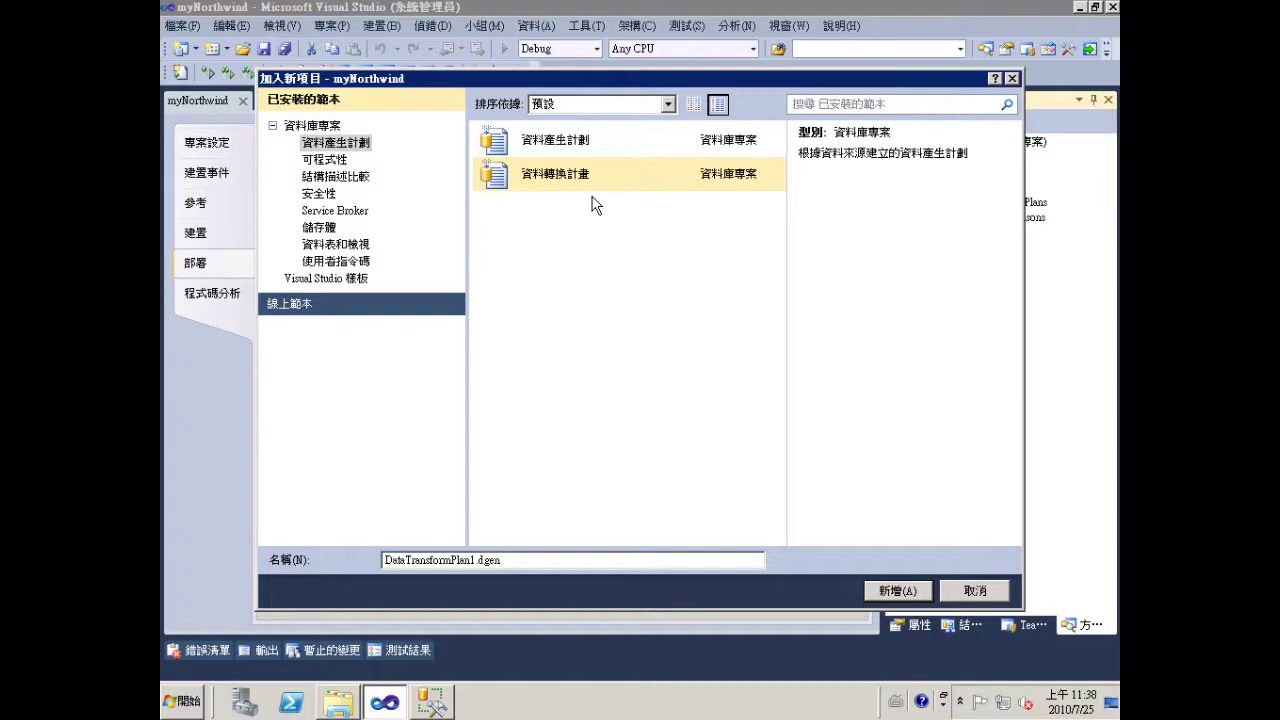
{"action": "left_click", "coordinate": [577, 148]}
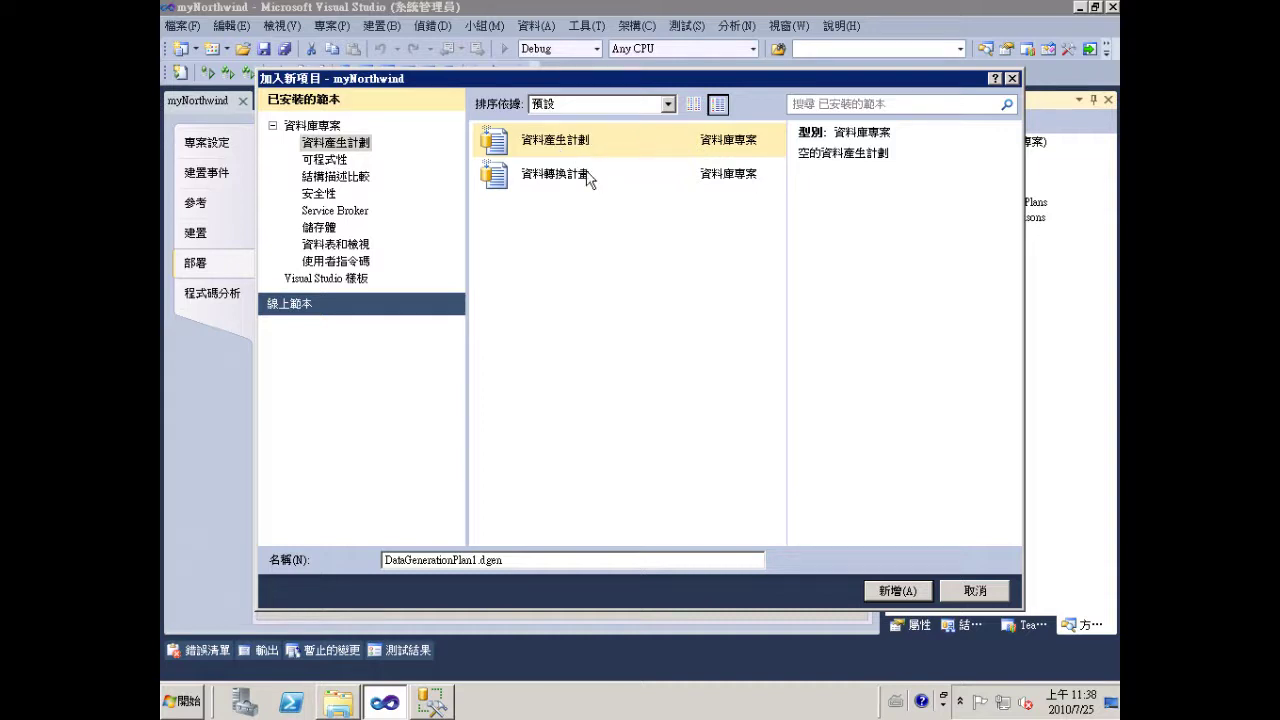
{"action": "left_click", "coordinate": [893, 591]}
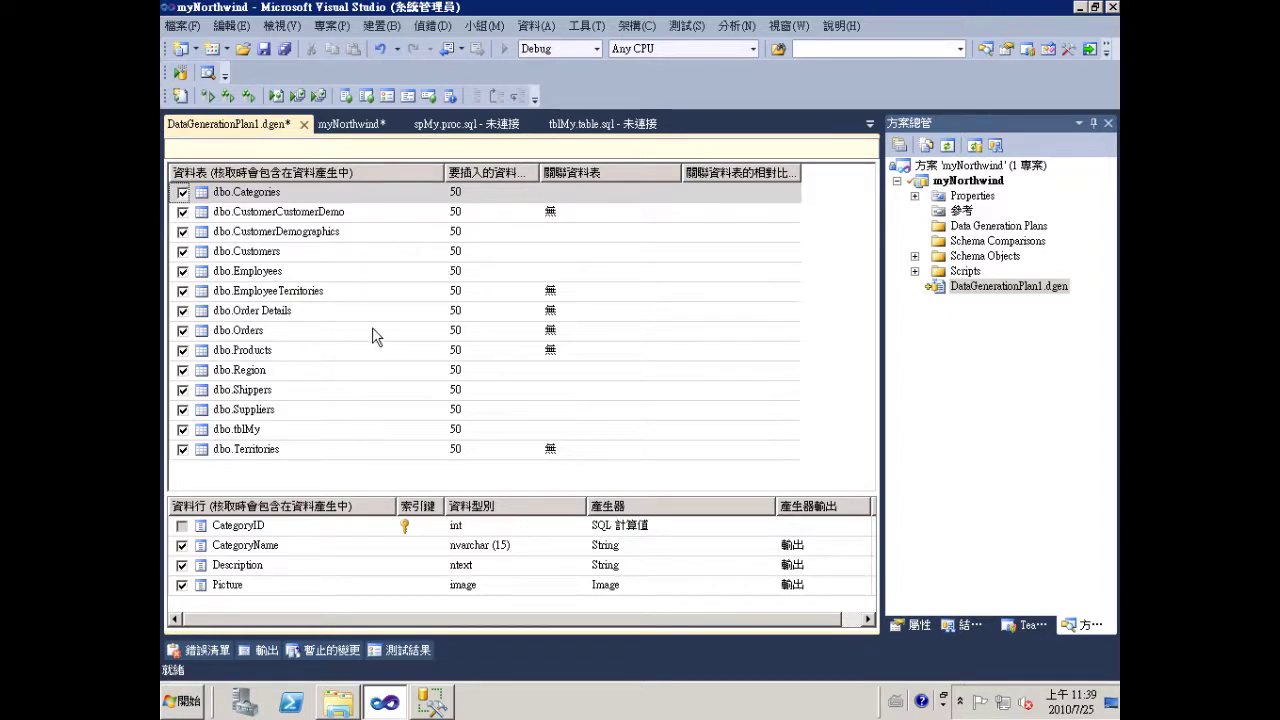
Set the related table of dbo.Orders to [dbo].[Customers] in the data generation plan
{"action": "left_click", "coordinate": [537, 330]}
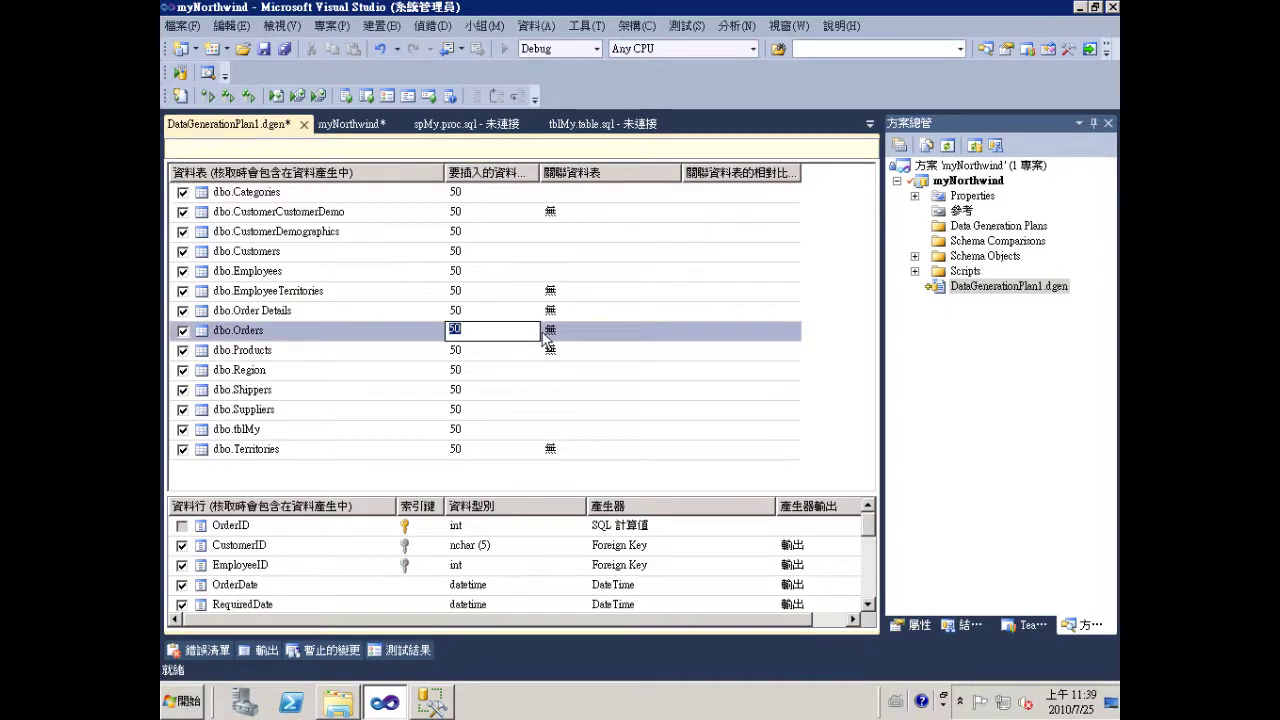
{"action": "left_click", "coordinate": [600, 336]}
{"action": "left_click", "coordinate": [673, 331]}
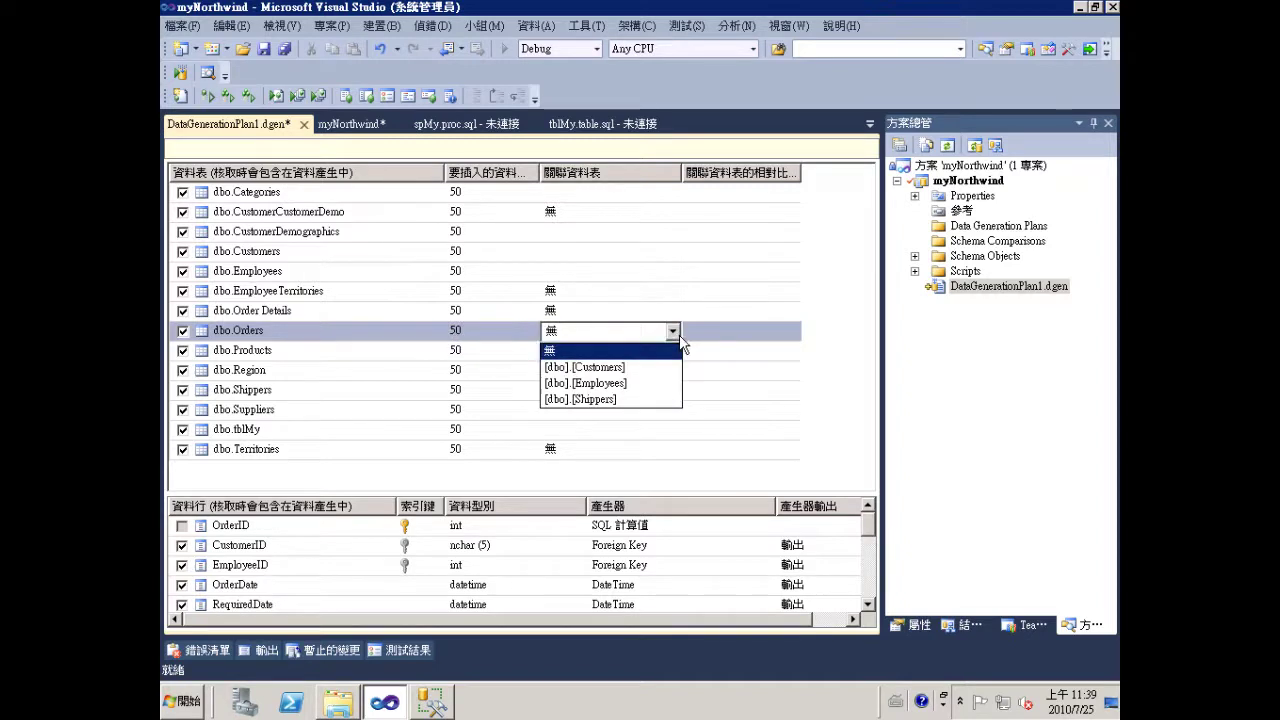
{"action": "left_click", "coordinate": [657, 367]}
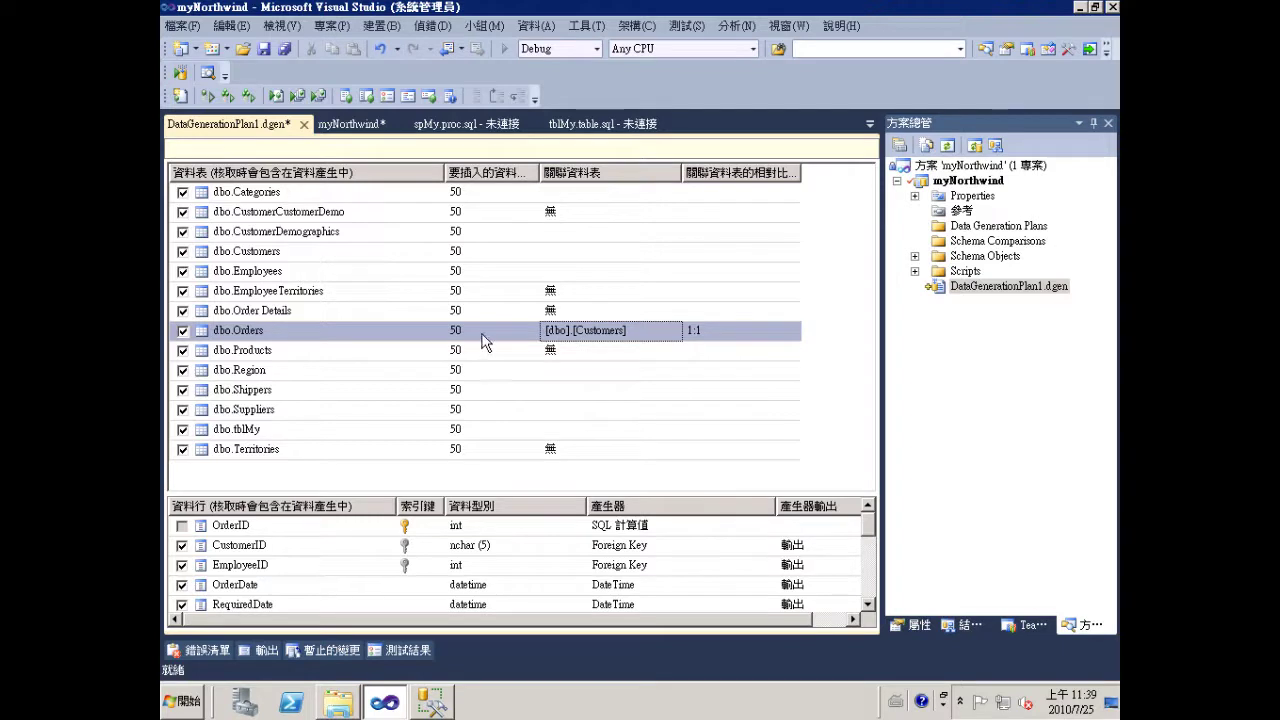
{"action": "left_click", "coordinate": [401, 251]}
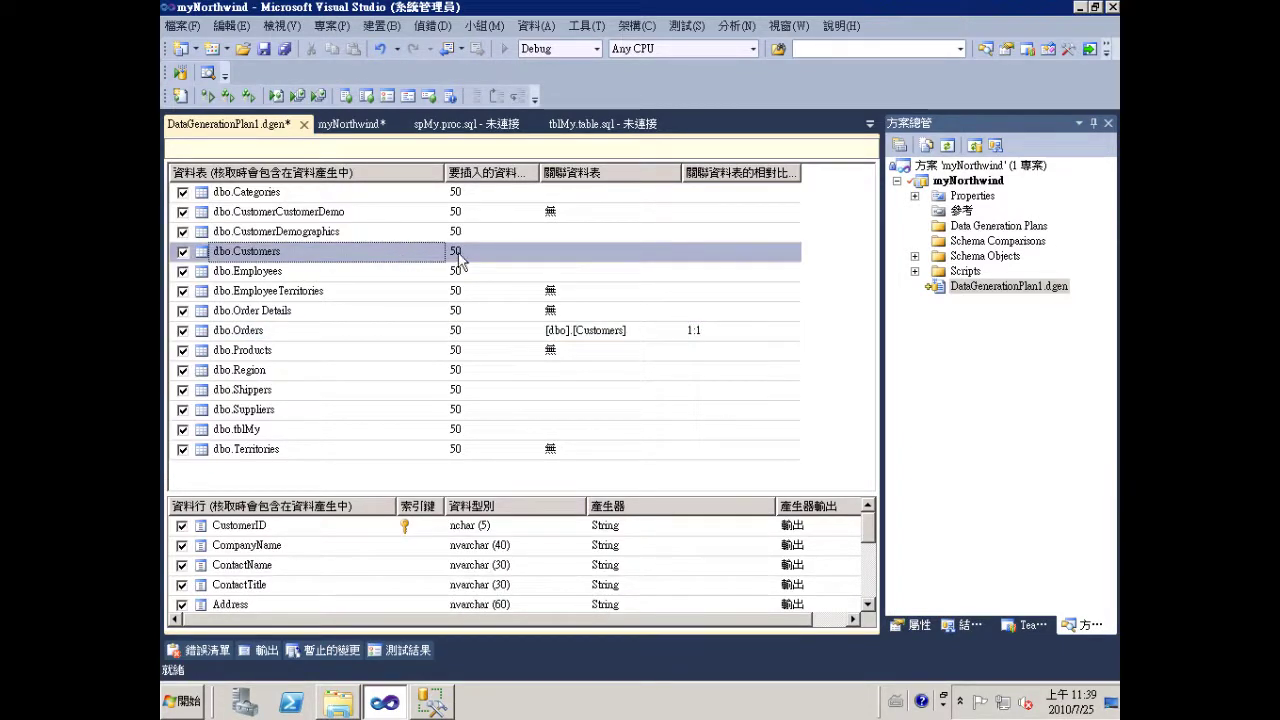
{"action": "left_click", "coordinate": [348, 336]}
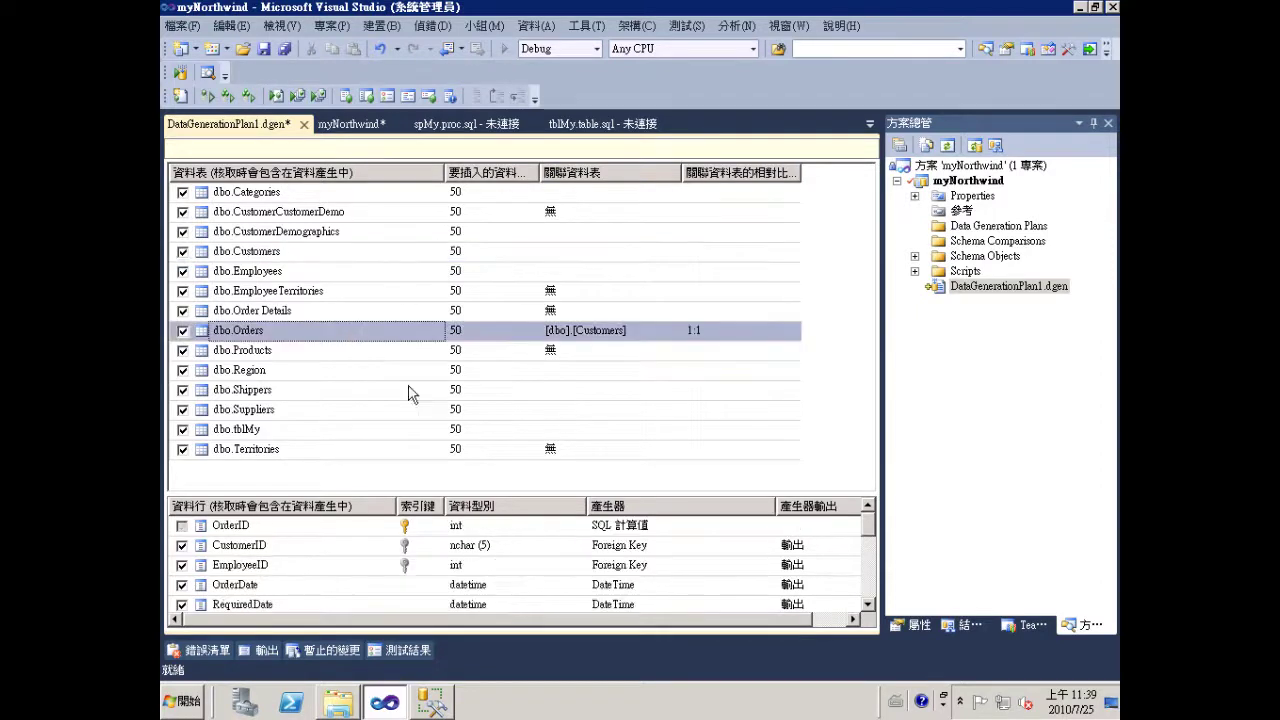
{"action": "left_click", "coordinate": [433, 525]}
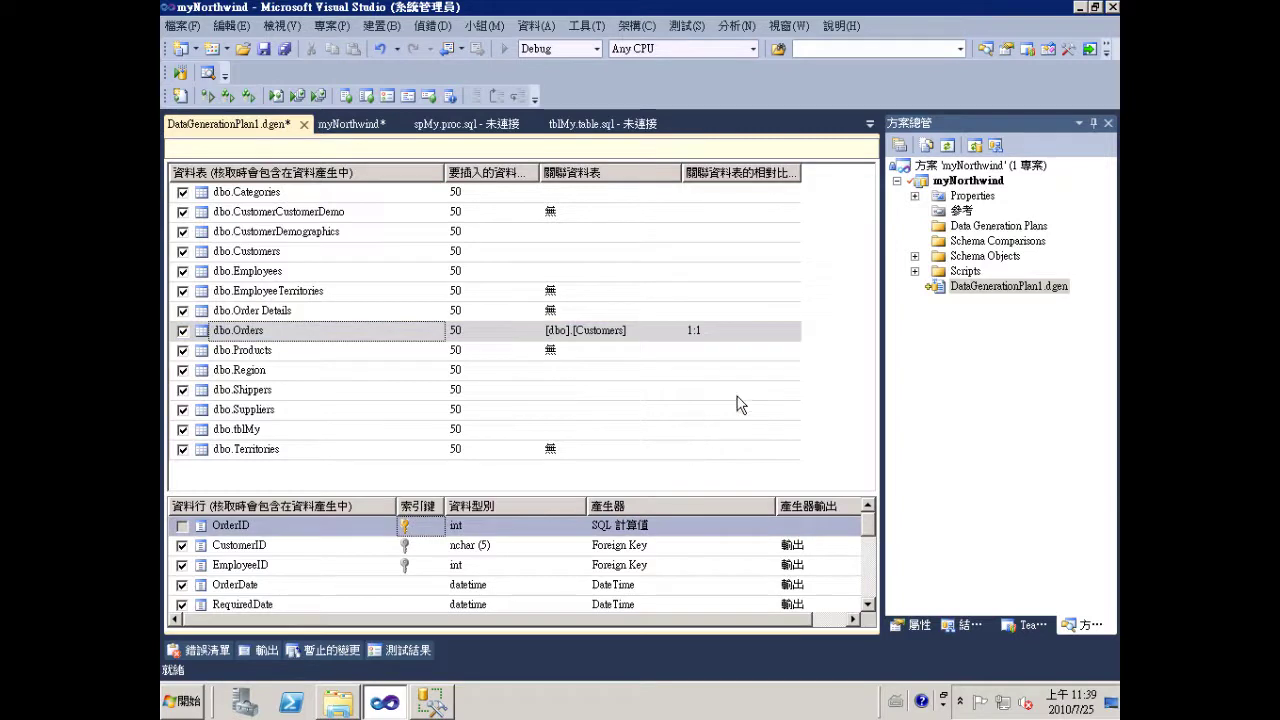
Set the ratio of dbo.Orders to its related Customers table to 50:1 and check both tables' row counts
{"action": "left_click", "coordinate": [722, 332]}
{"action": "left_click", "coordinate": [722, 332]}
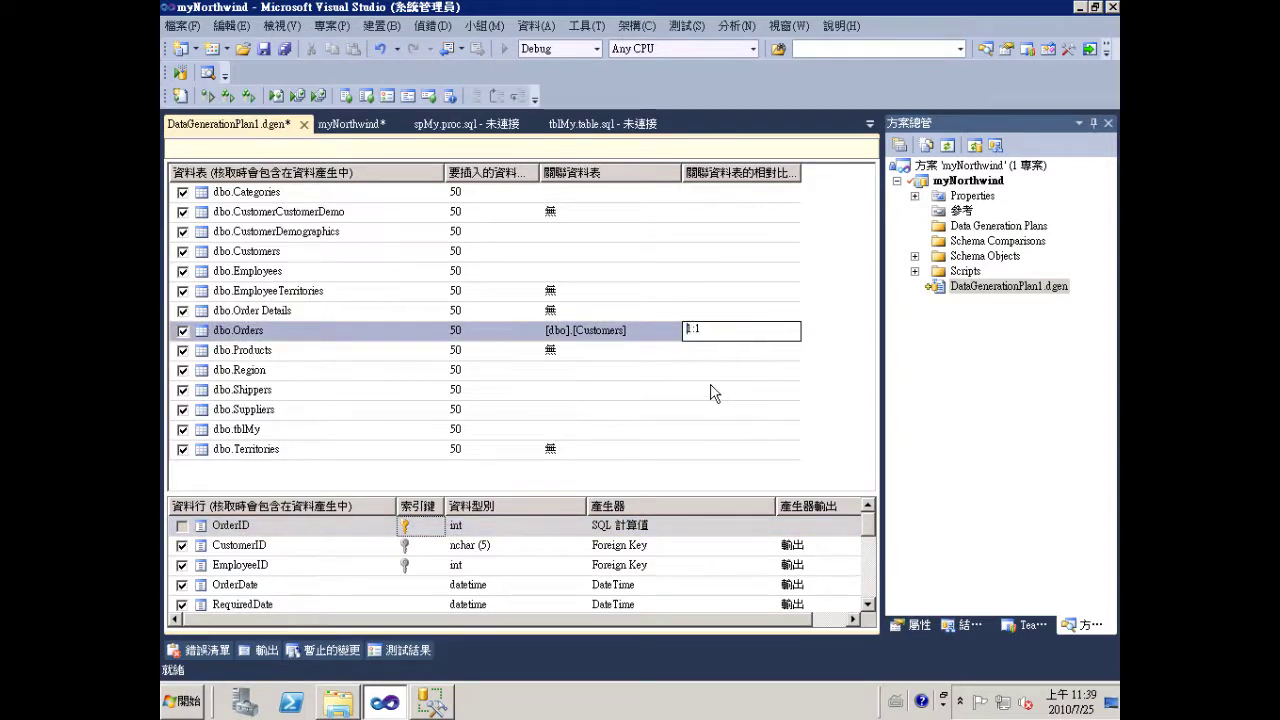
{"action": "key", "text": "Delete"}
{"action": "type", "text": "50"}
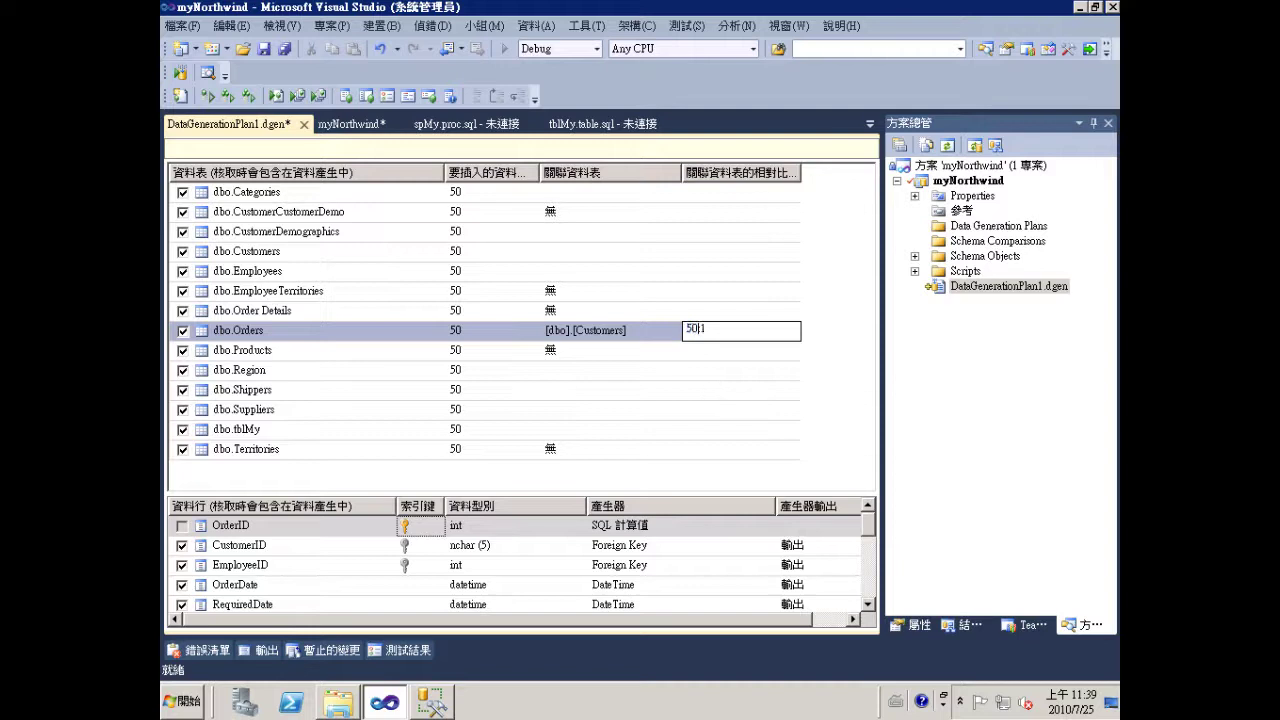
{"action": "key", "text": "Return"}
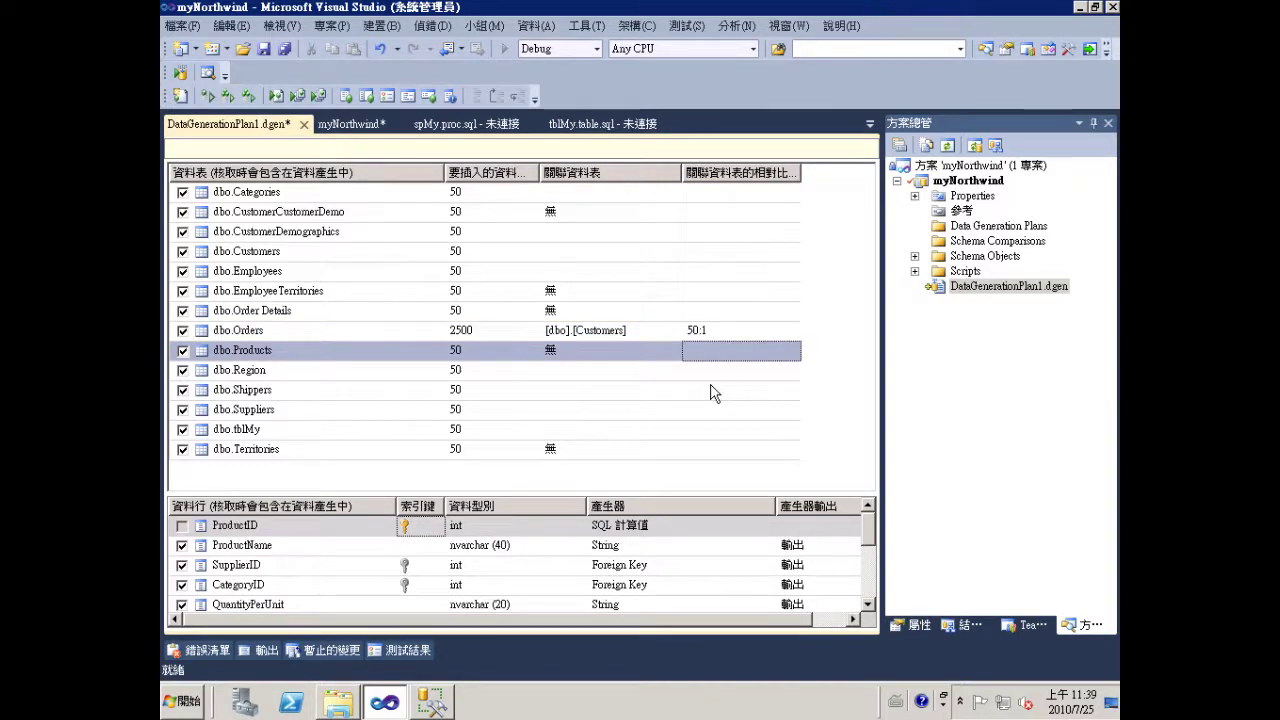
{"action": "left_click", "coordinate": [471, 254]}
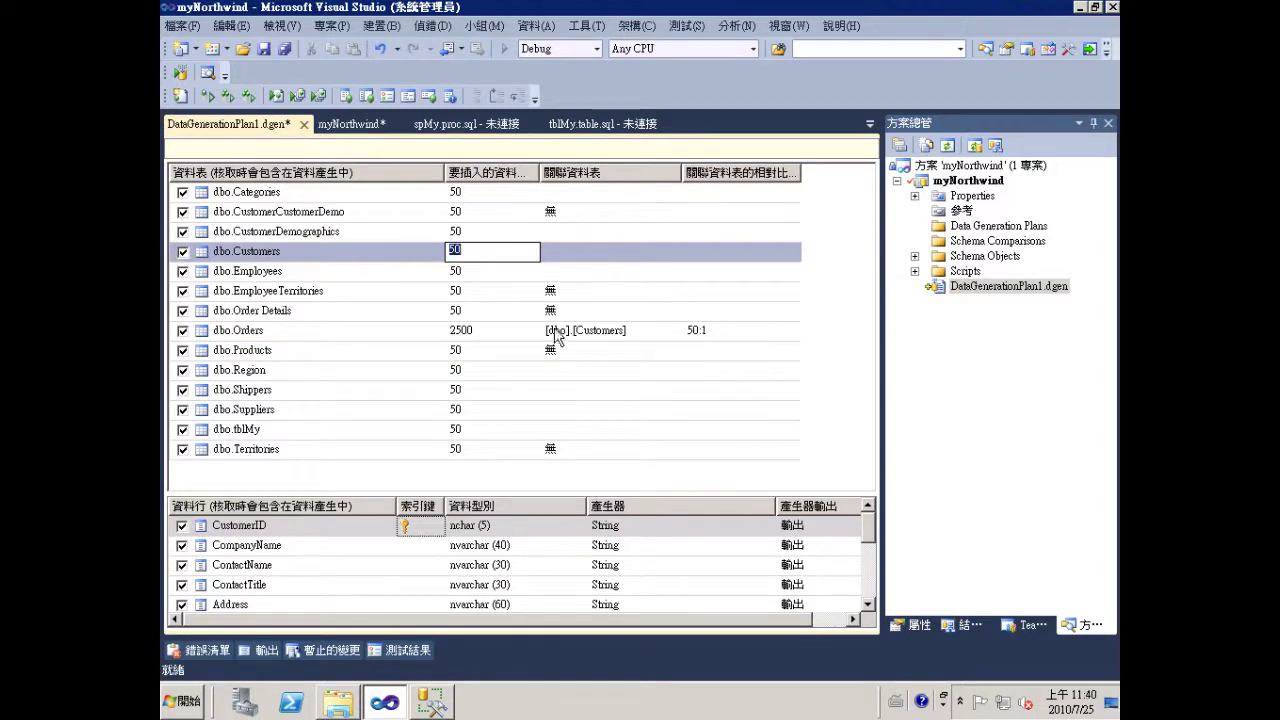
{"action": "left_click", "coordinate": [480, 337]}
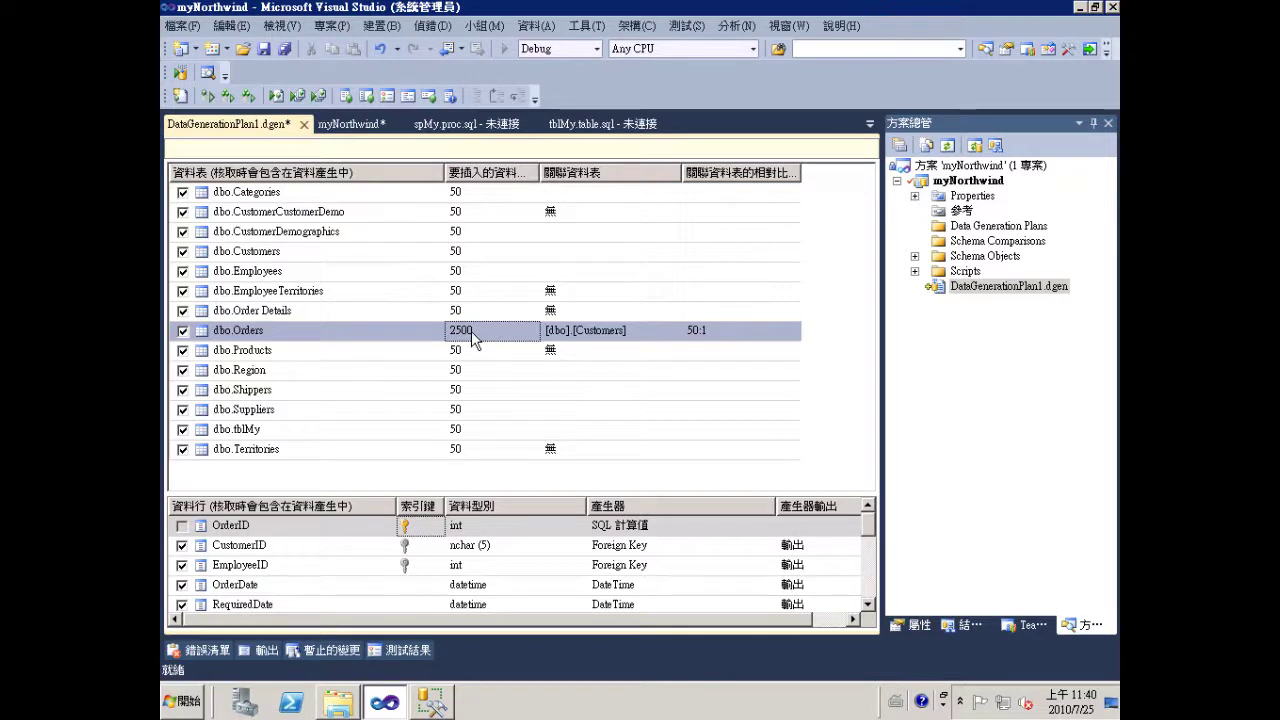
Display the Integer generator properties of column c1 in dbo.tblMy
{"action": "left_click", "coordinate": [476, 429]}
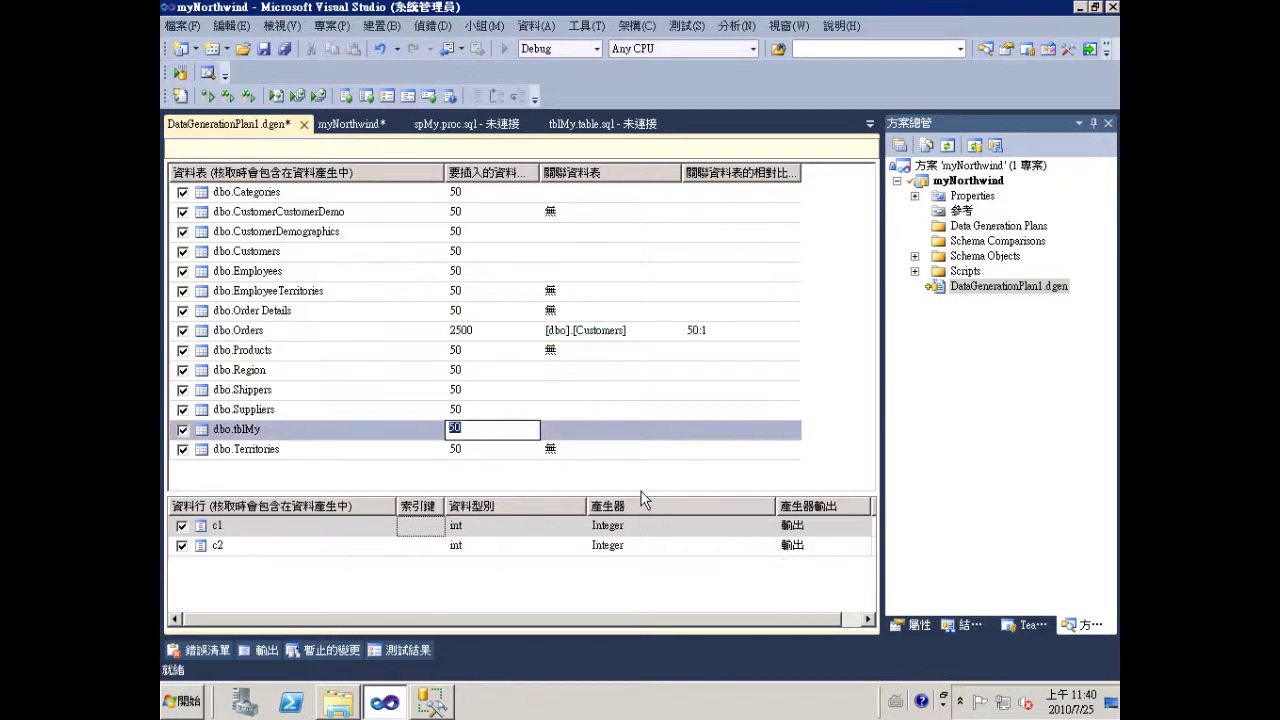
{"action": "left_click", "coordinate": [678, 525]}
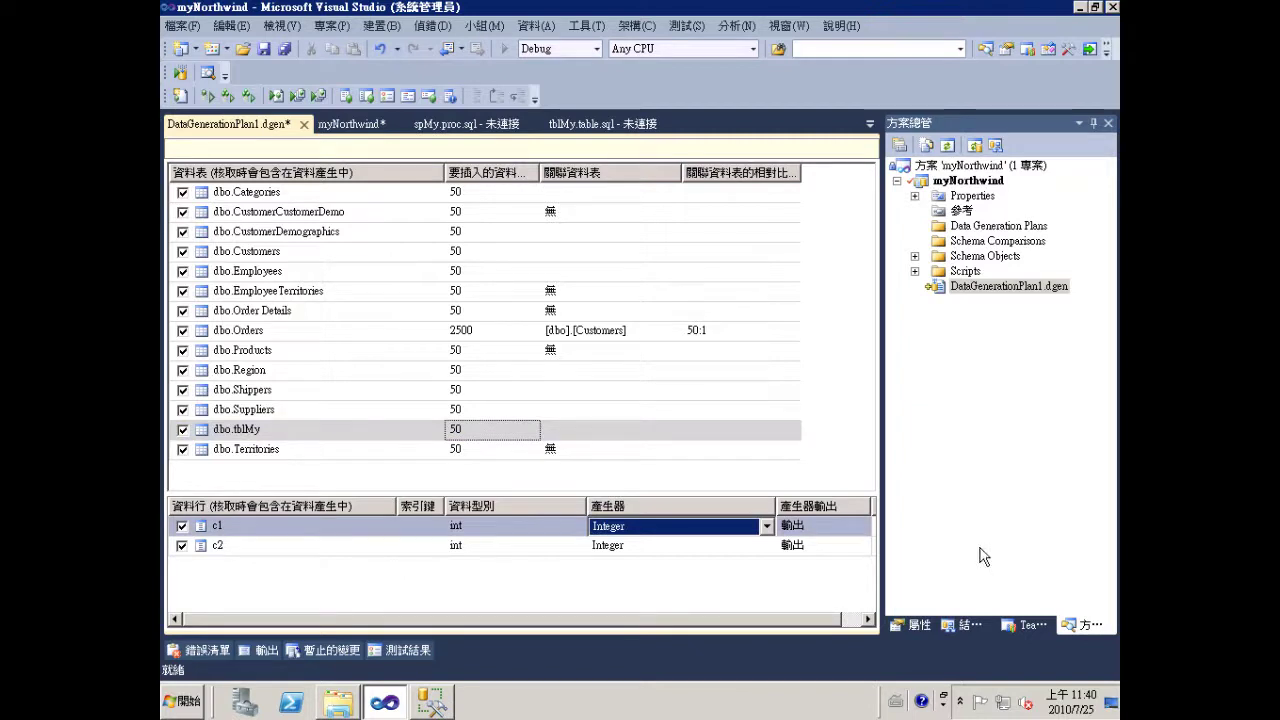
{"action": "left_click", "coordinate": [918, 624]}
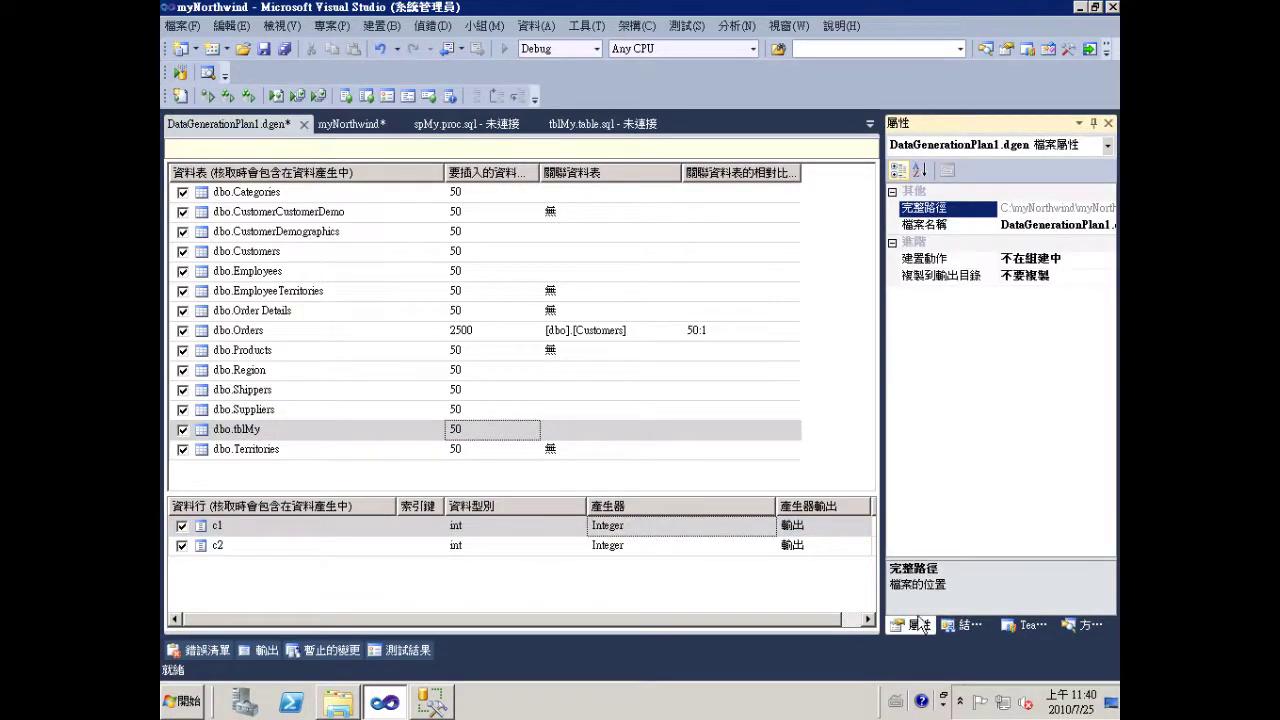
{"action": "left_click", "coordinate": [660, 528]}
{"action": "left_click", "coordinate": [596, 528]}
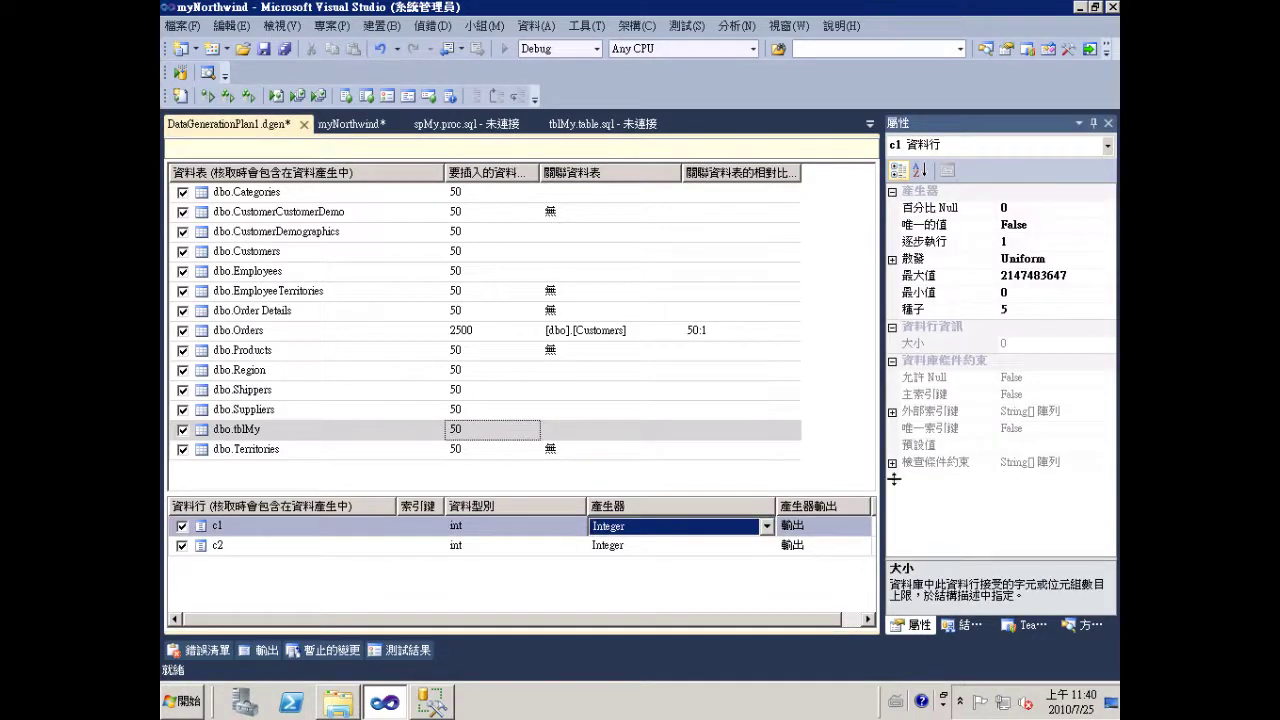
Set dbo.tblMy to insert 2500 rows and set the maximum generated value of column c1 to 100
{"action": "left_click", "coordinate": [487, 427]}
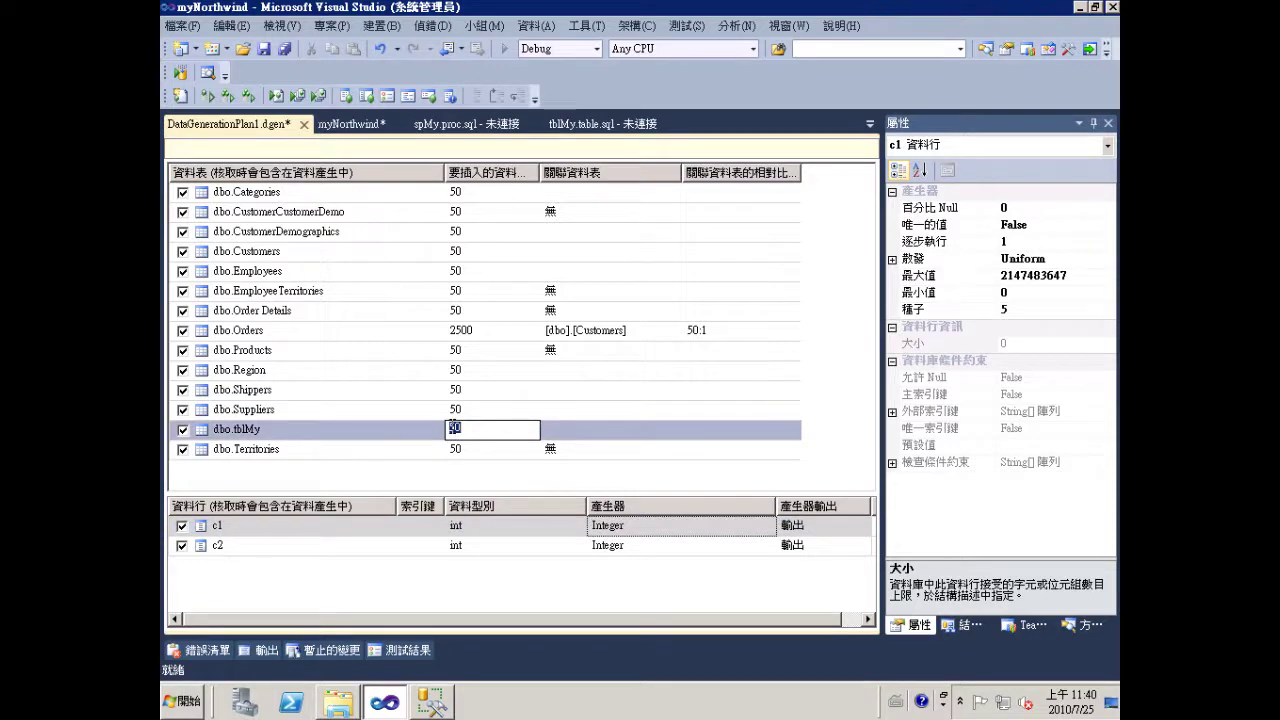
{"action": "type", "text": "250"}
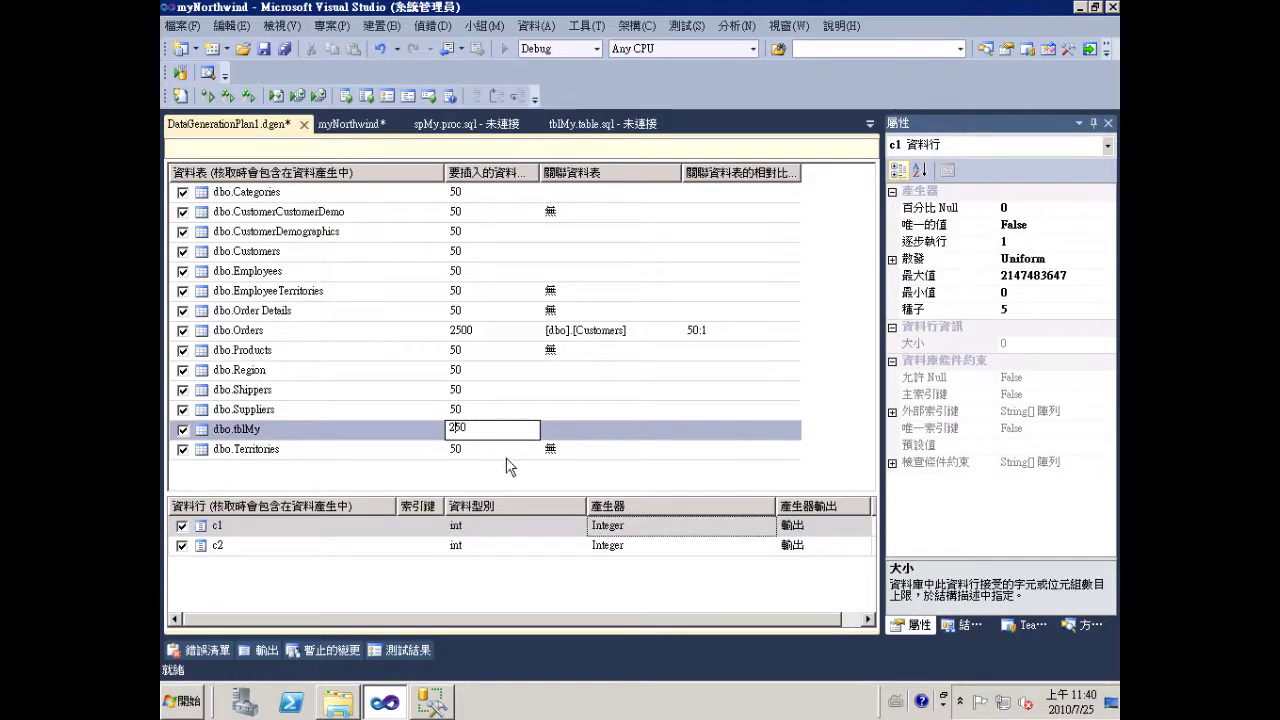
{"action": "type", "text": "0"}
{"action": "left_click", "coordinate": [1057, 276]}
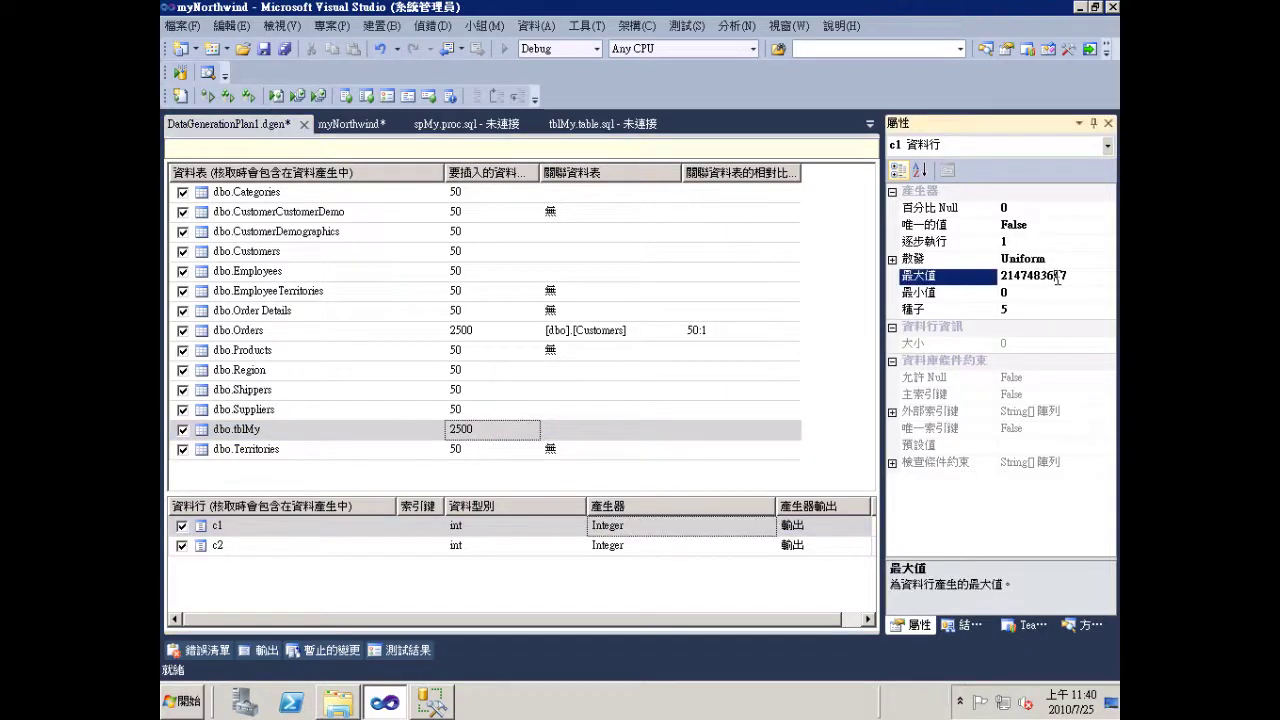
{"action": "double_click", "coordinate": [1046, 274]}
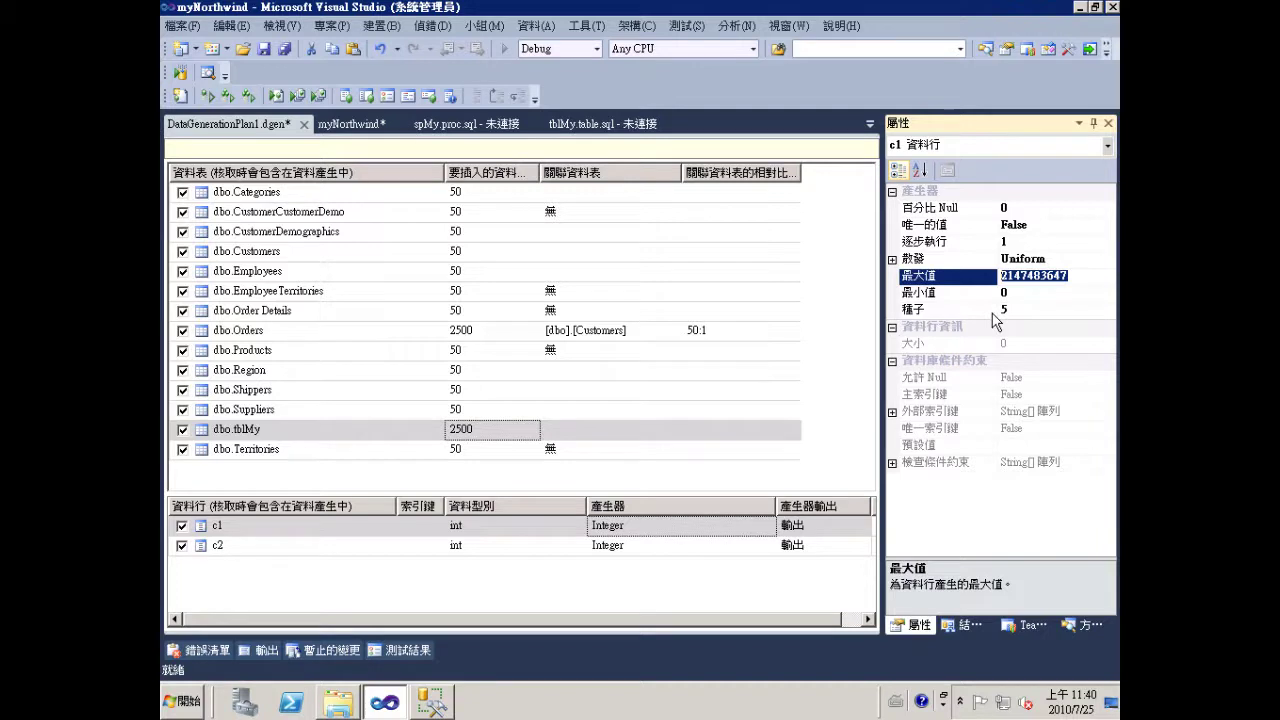
{"action": "type", "text": "100"}
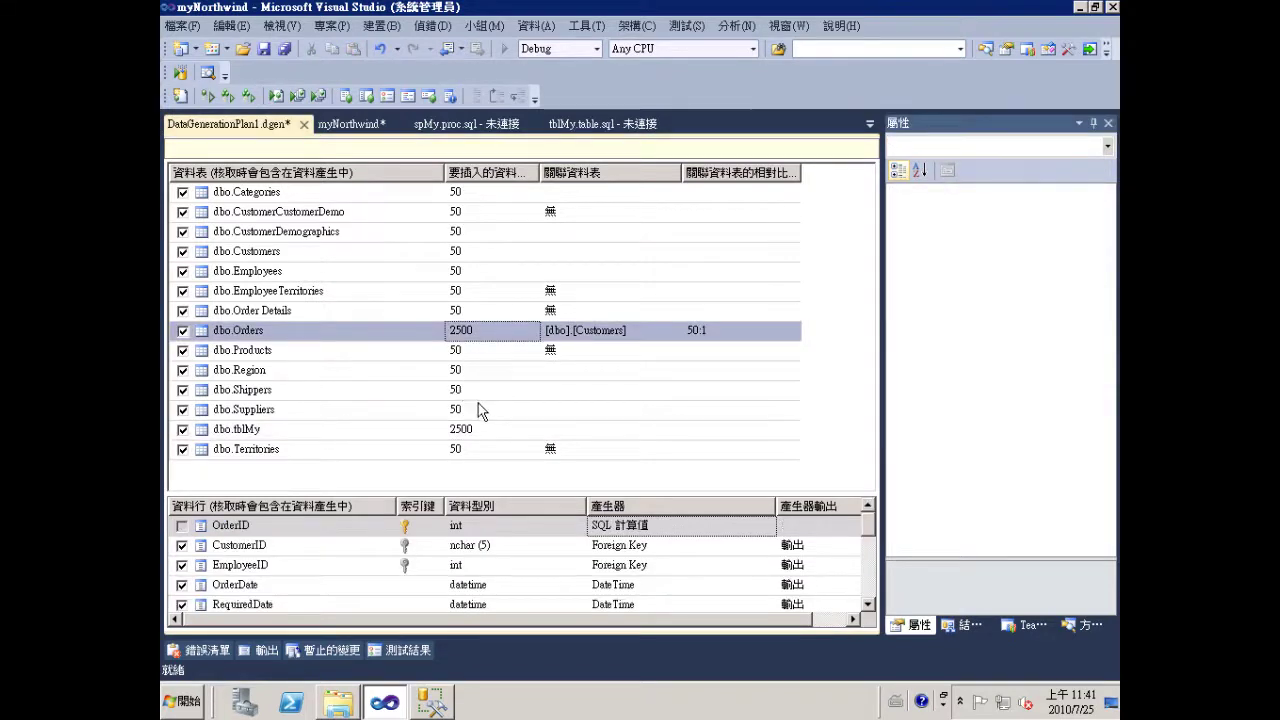
Check the OrderDate generator properties in dbo.Orders and change the CustomerID generator in dbo.Customers to the sequential data bound generator (循序資料繫結產生器)
{"action": "left_click", "coordinate": [643, 590]}
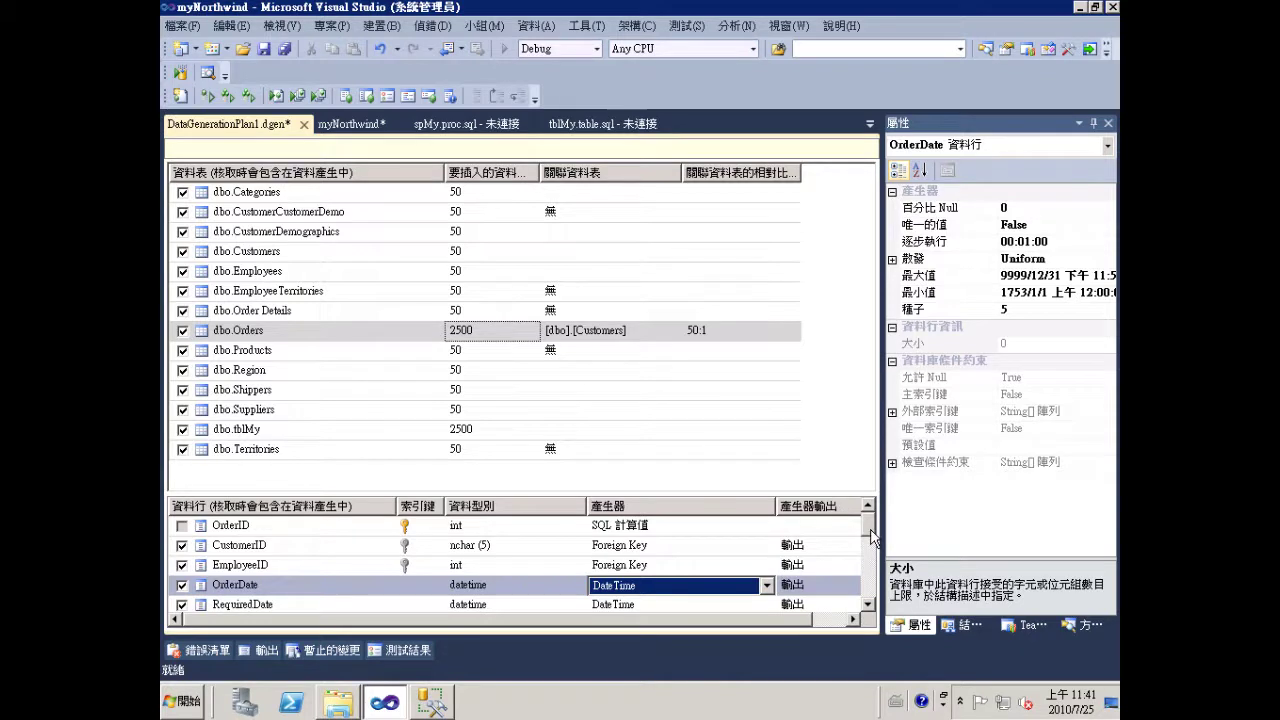
{"action": "left_click", "coordinate": [304, 250]}
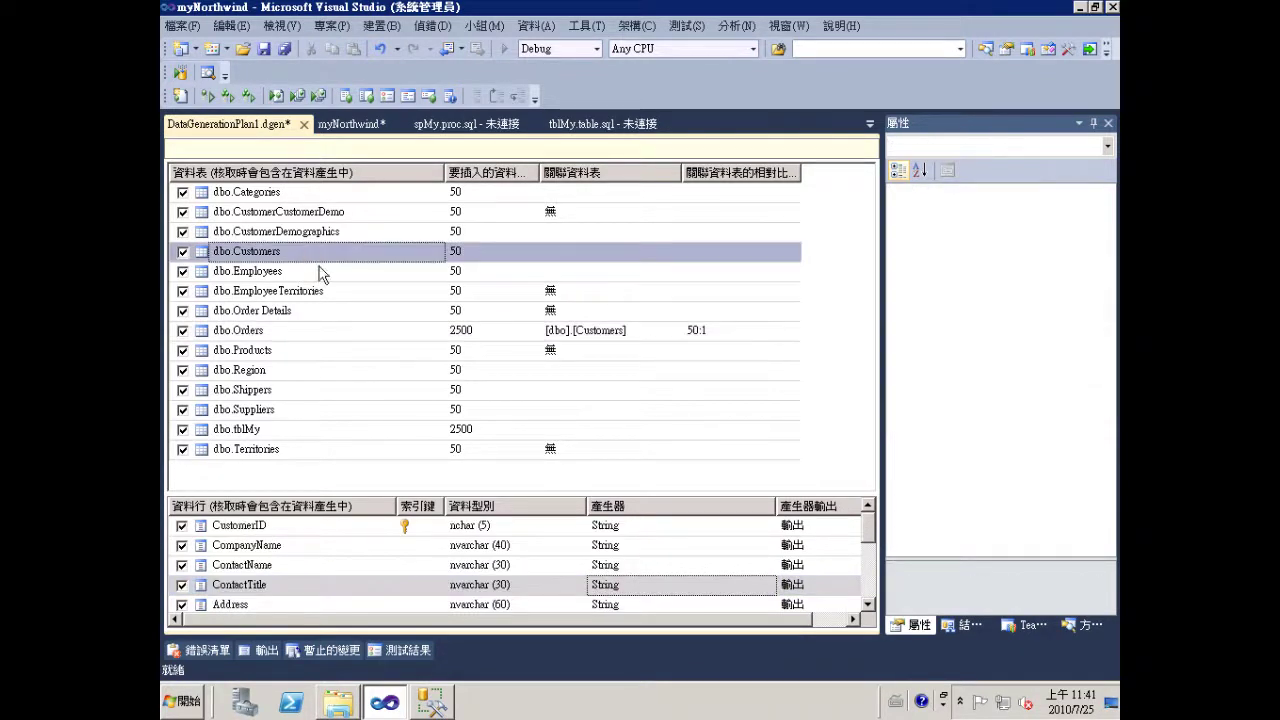
{"action": "left_click", "coordinate": [663, 533]}
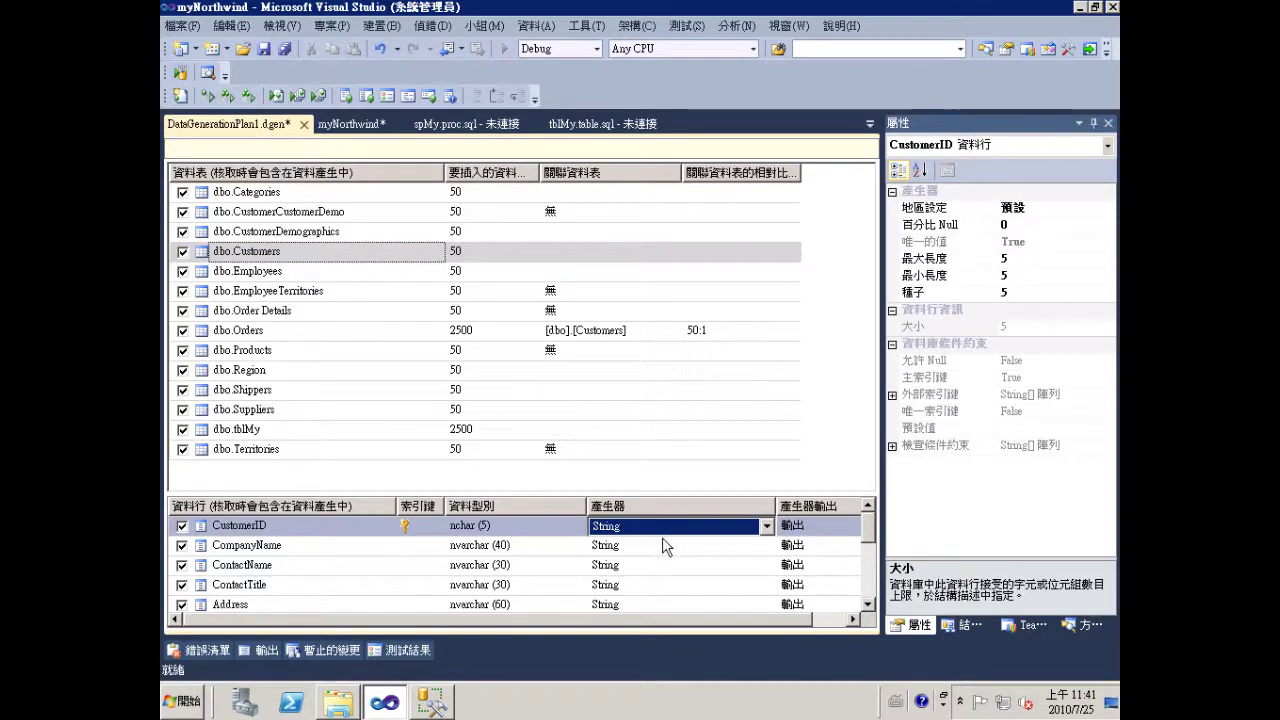
{"action": "left_click", "coordinate": [766, 526]}
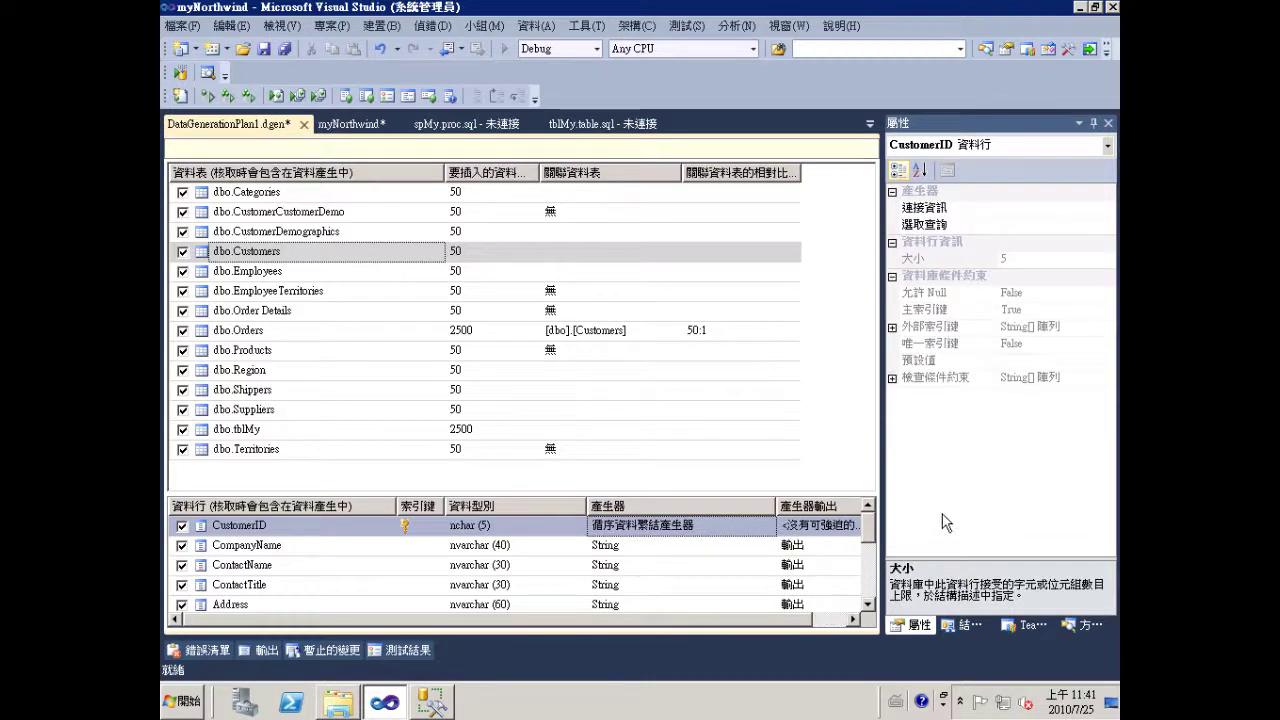
Connect the CustomerID generator to [VS.Northwind] and set its select query to "select customerid from customers"
{"action": "left_click", "coordinate": [1107, 213]}
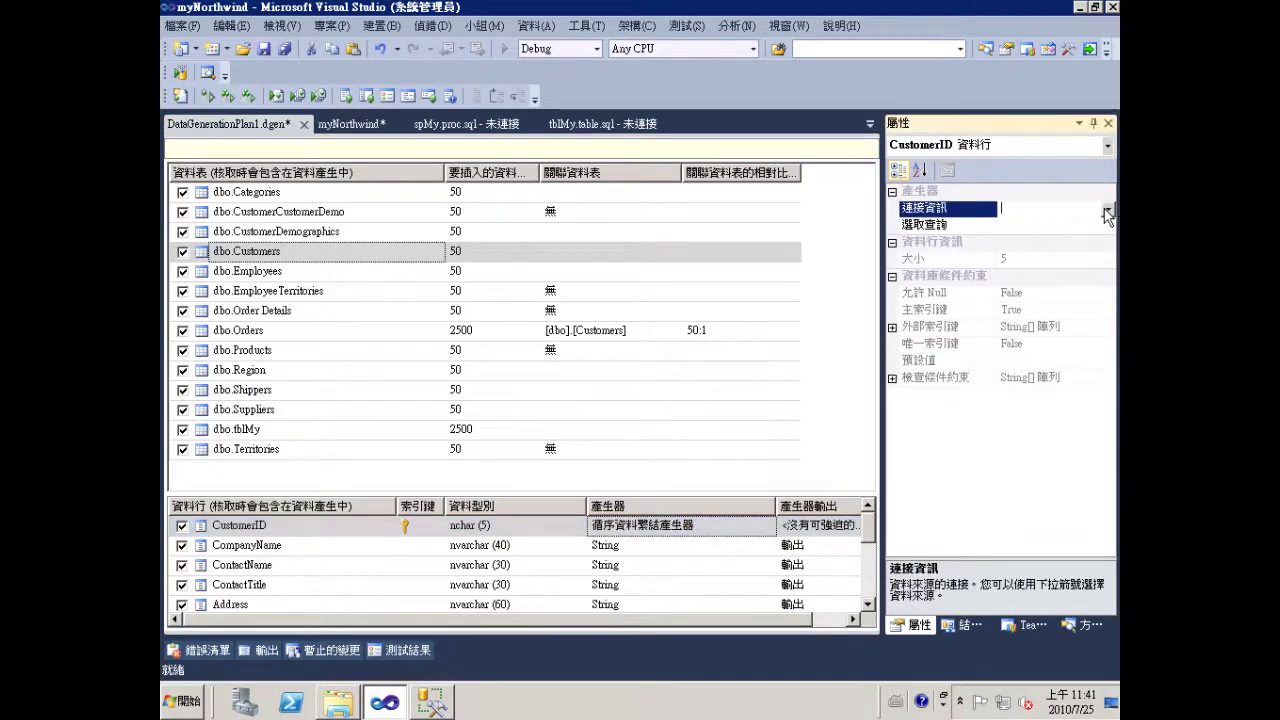
{"action": "left_click", "coordinate": [1108, 210]}
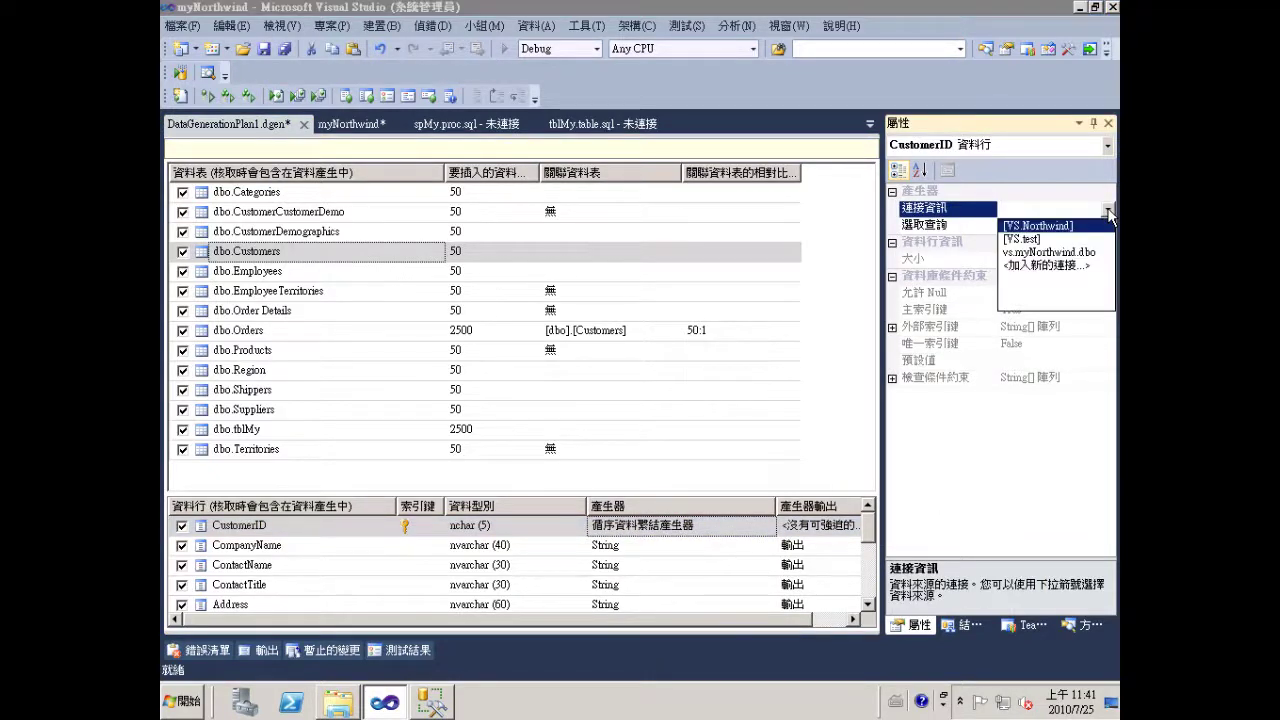
{"action": "left_click", "coordinate": [1040, 228]}
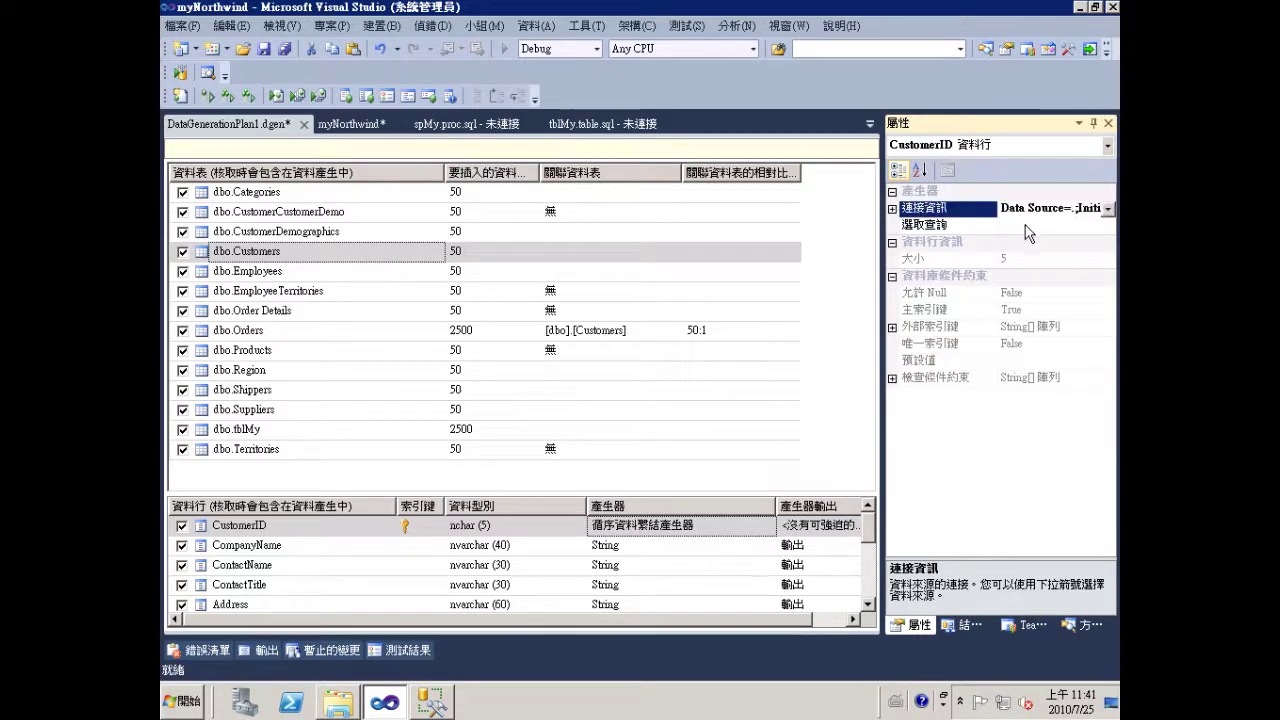
{"action": "left_click", "coordinate": [1025, 224]}
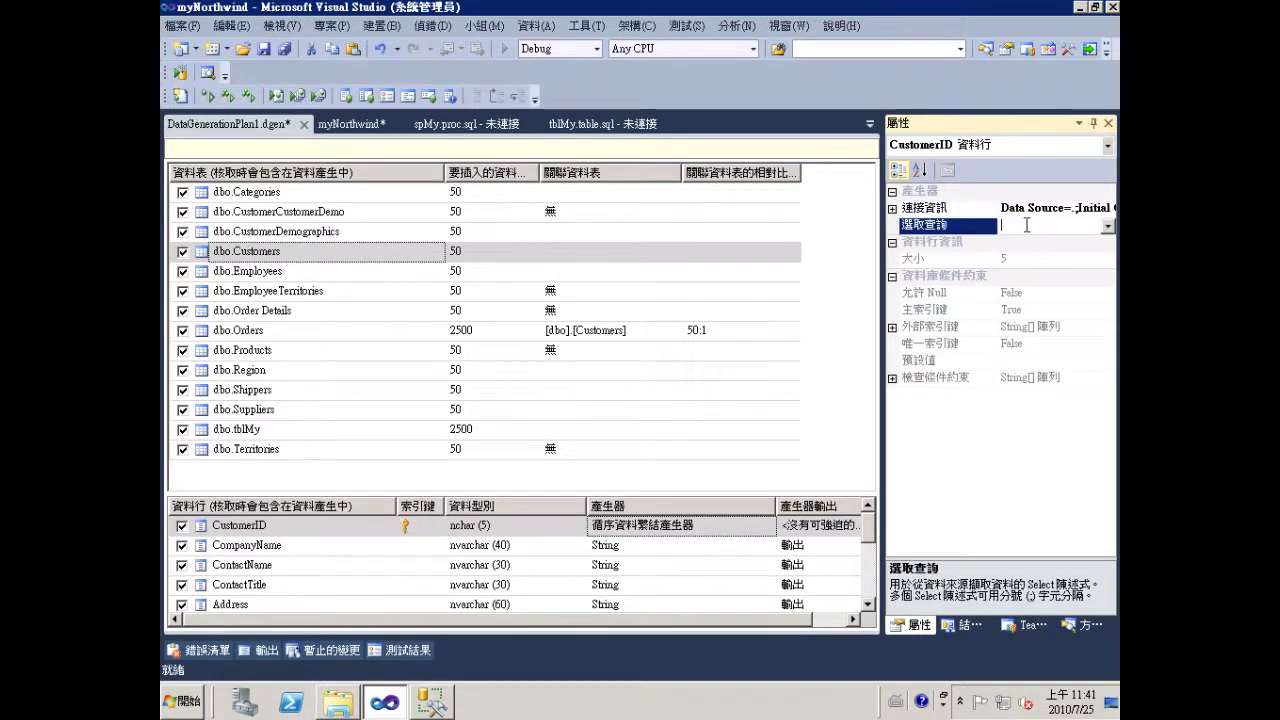
{"action": "type", "text": "select customerid from customers"}
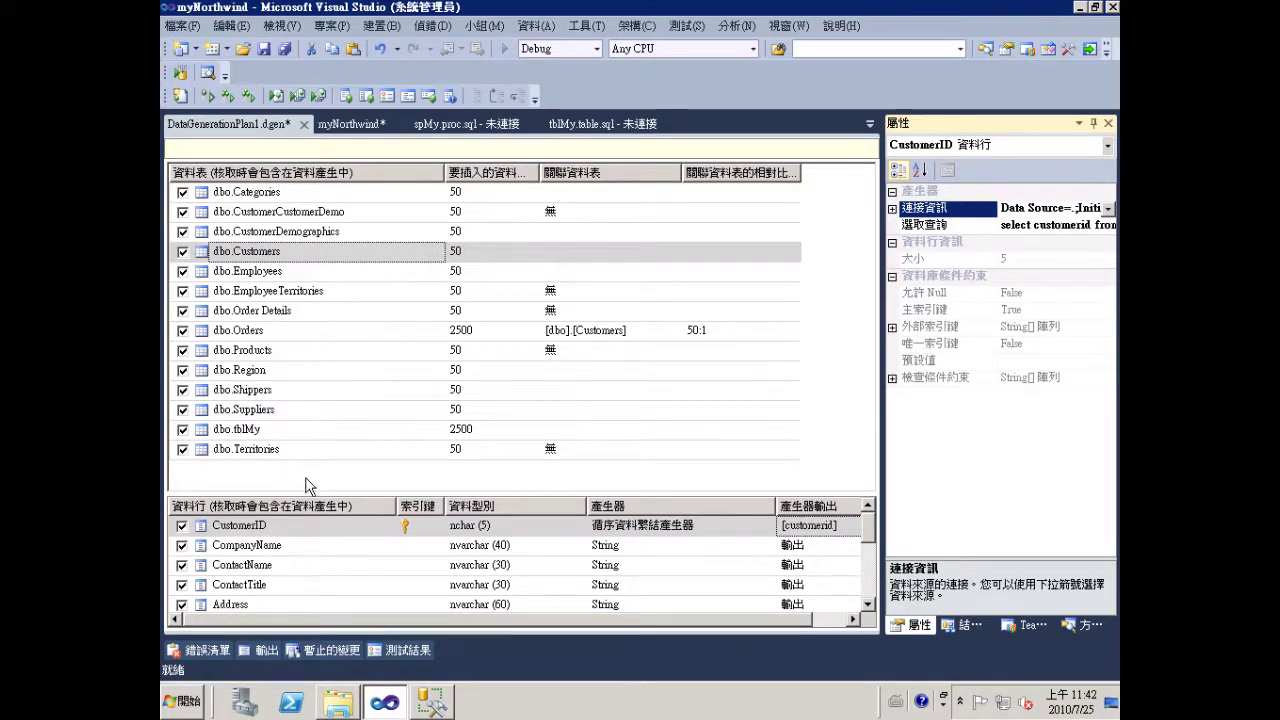
Preview the generated data for dbo.Customers, checking its CustomerID values, and then for dbo.Orders
{"action": "left_click", "coordinate": [208, 73]}
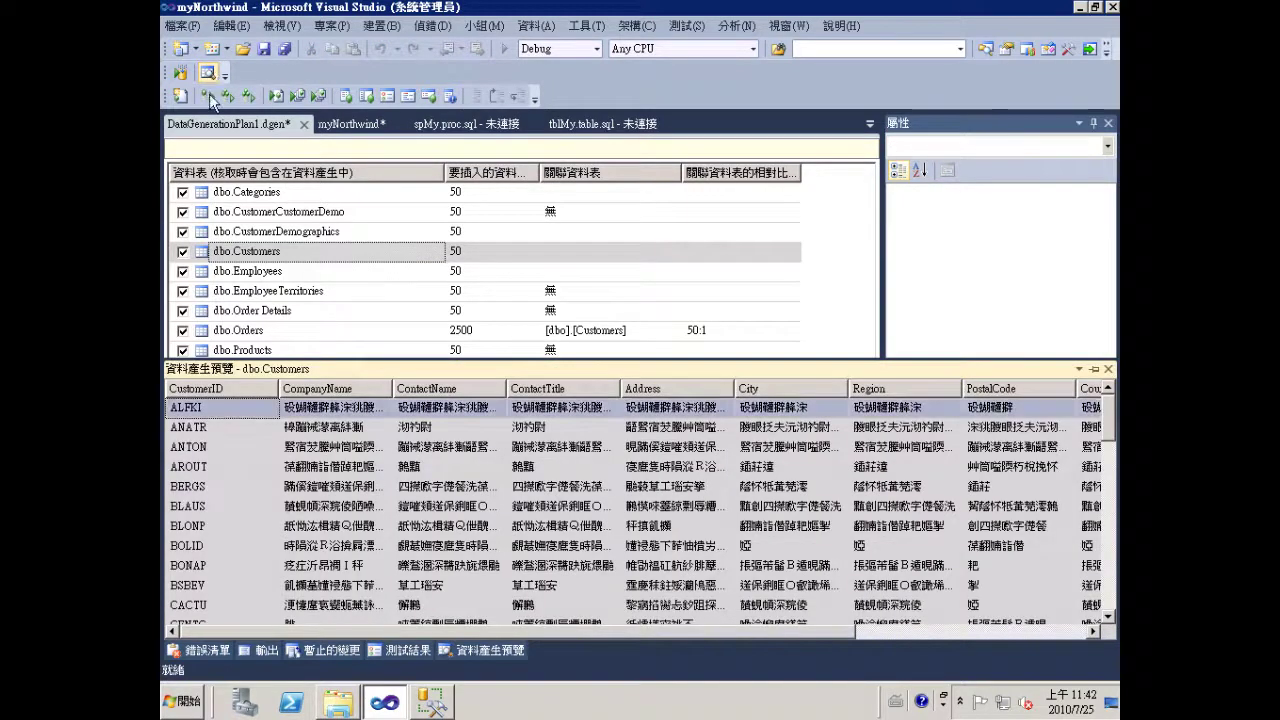
{"action": "left_click", "coordinate": [212, 426]}
{"action": "left_click", "coordinate": [214, 447]}
{"action": "left_click", "coordinate": [217, 486]}
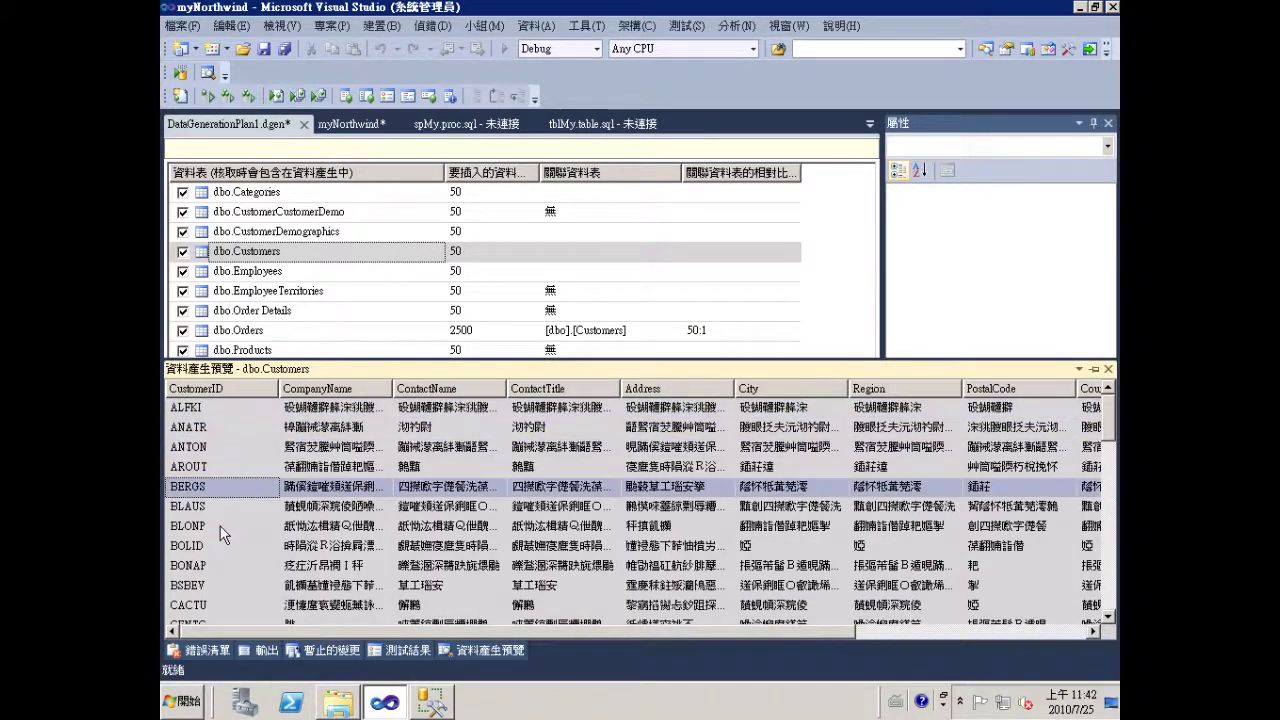
{"action": "left_click", "coordinate": [218, 527]}
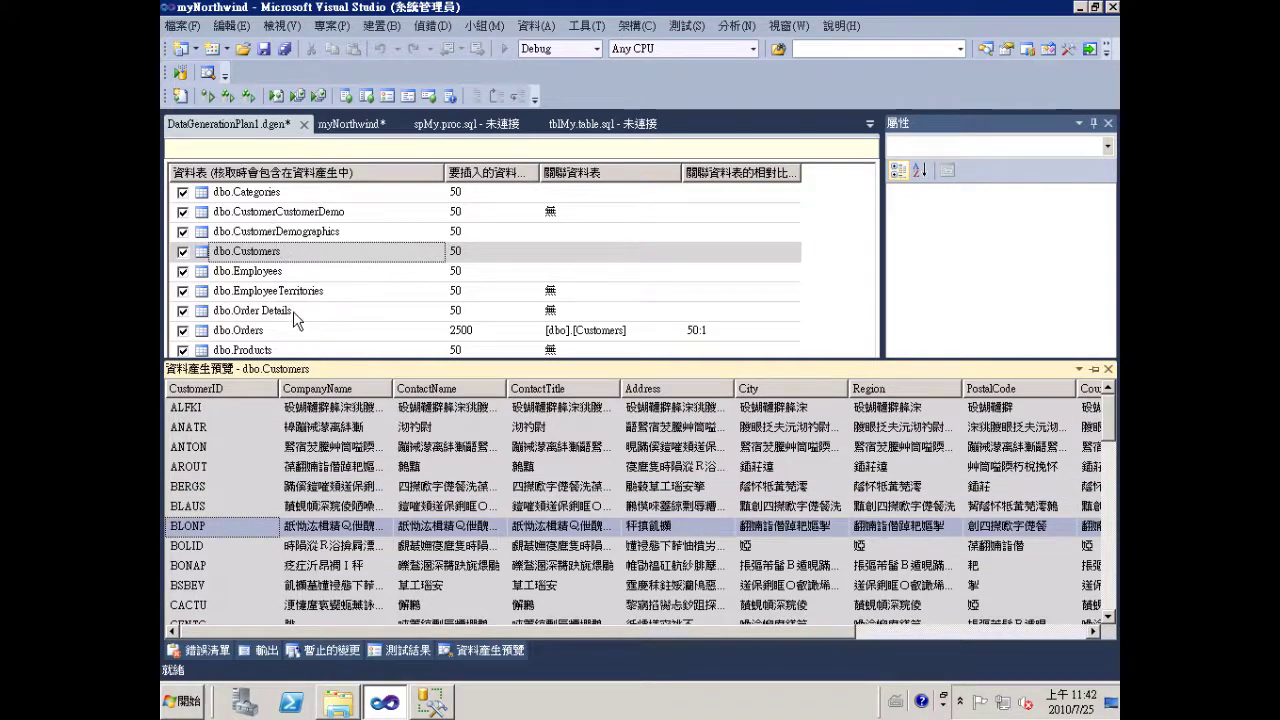
{"action": "left_click", "coordinate": [279, 329]}
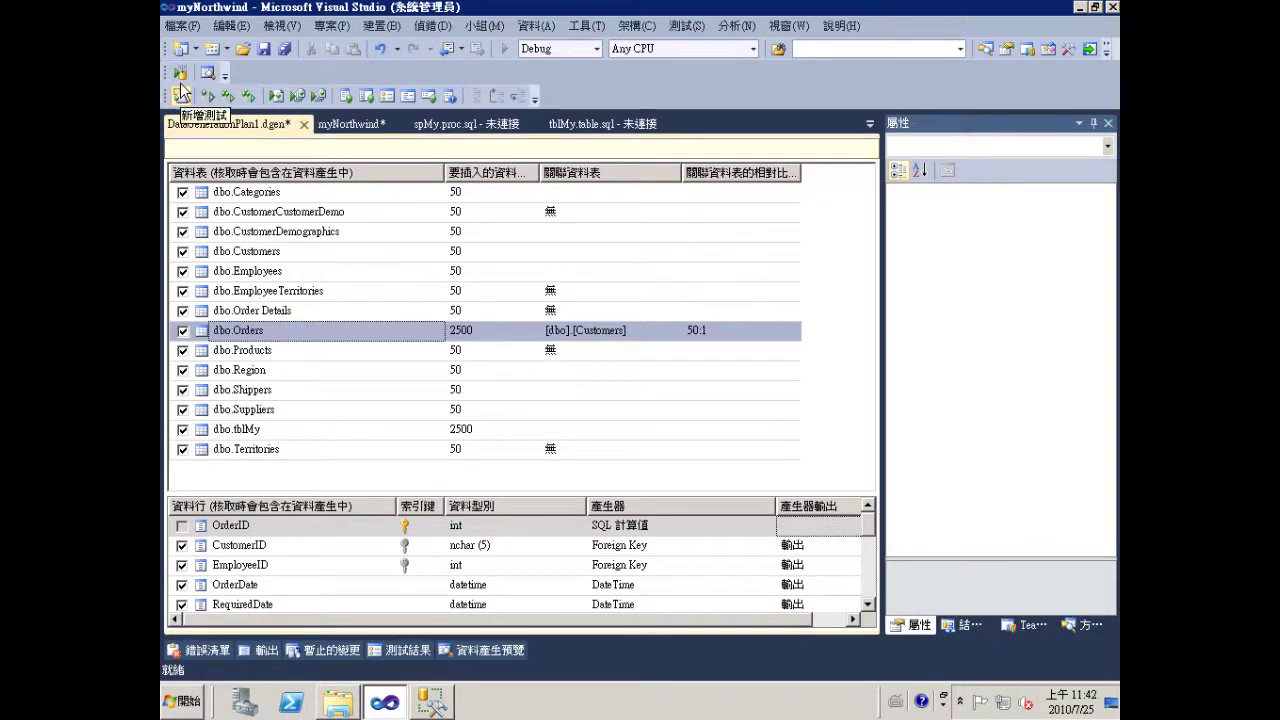
{"action": "left_click", "coordinate": [206, 84]}
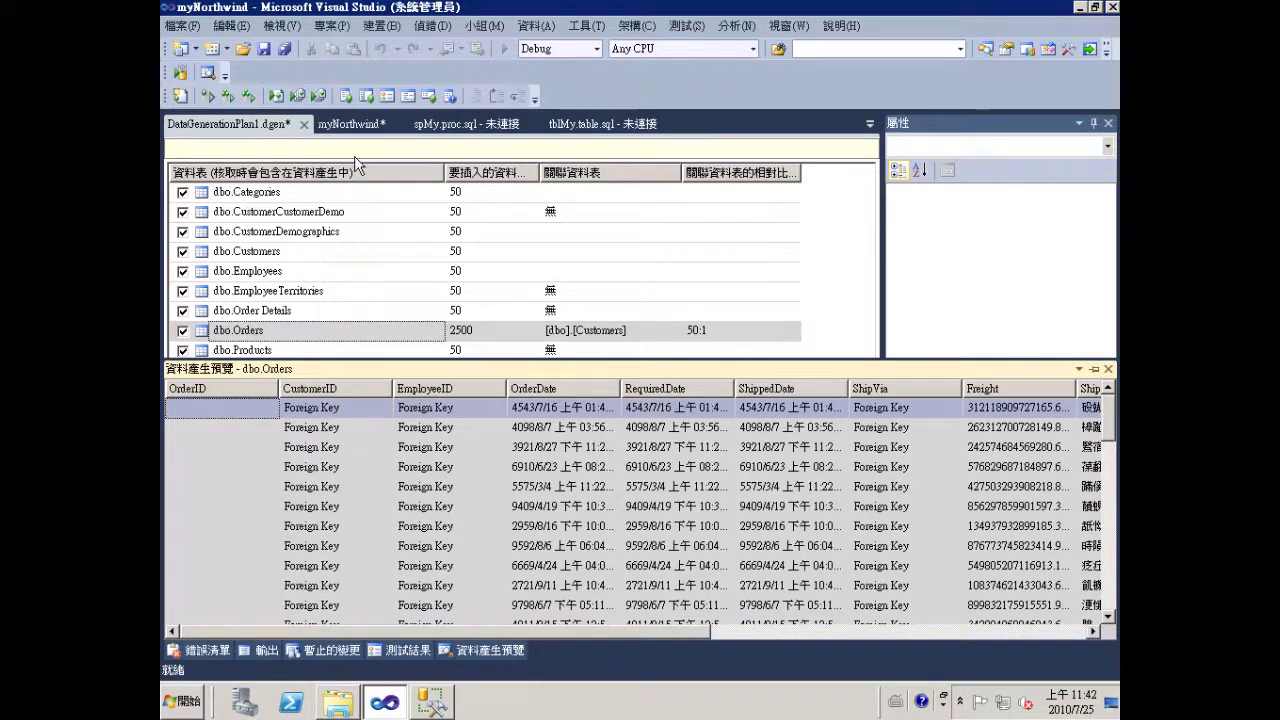
Run the data generation plan against [VS.myNorthwind], deleting the existing table data first, and check the progress of dbo.tblMy
{"action": "left_click", "coordinate": [182, 74]}
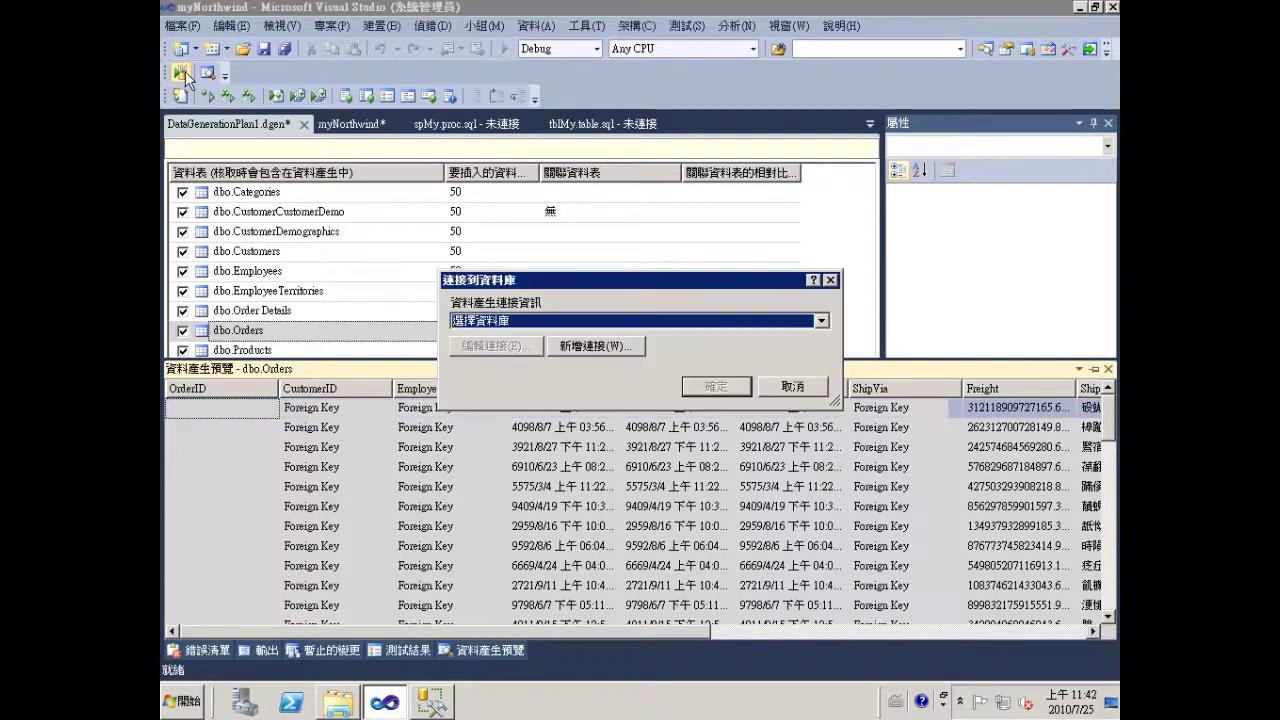
{"action": "left_click", "coordinate": [599, 324]}
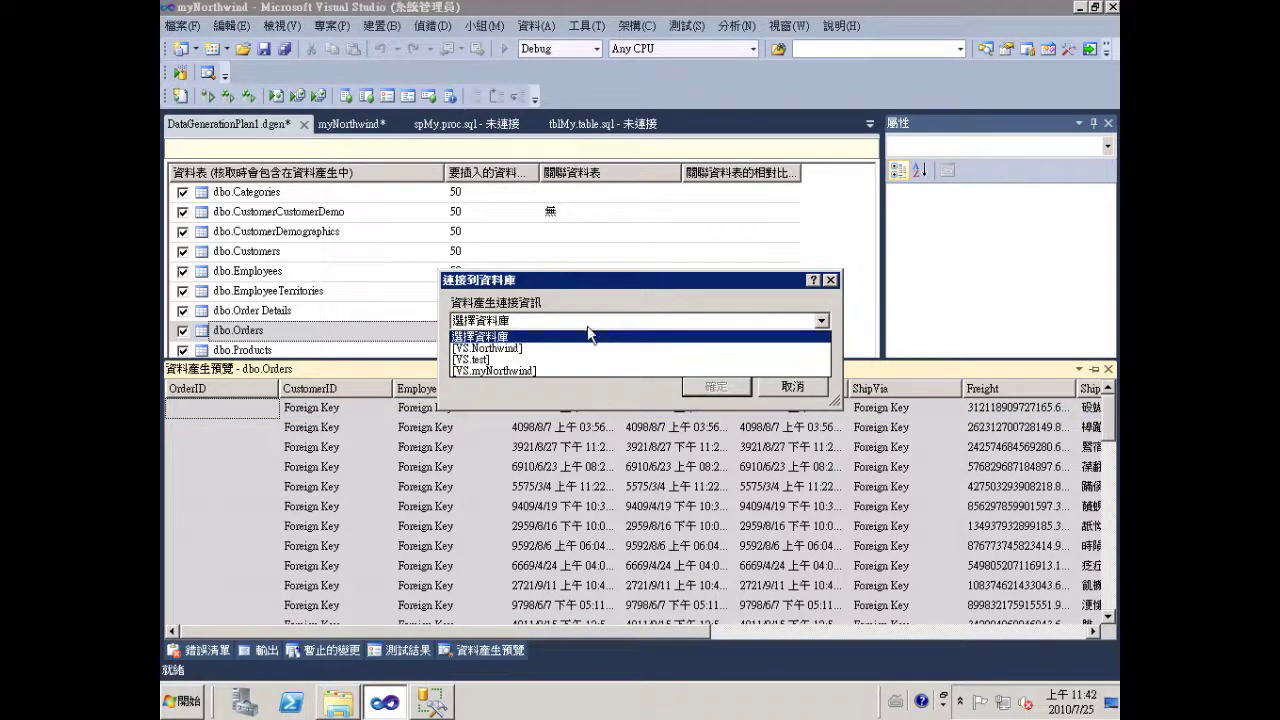
{"action": "left_click", "coordinate": [512, 371]}
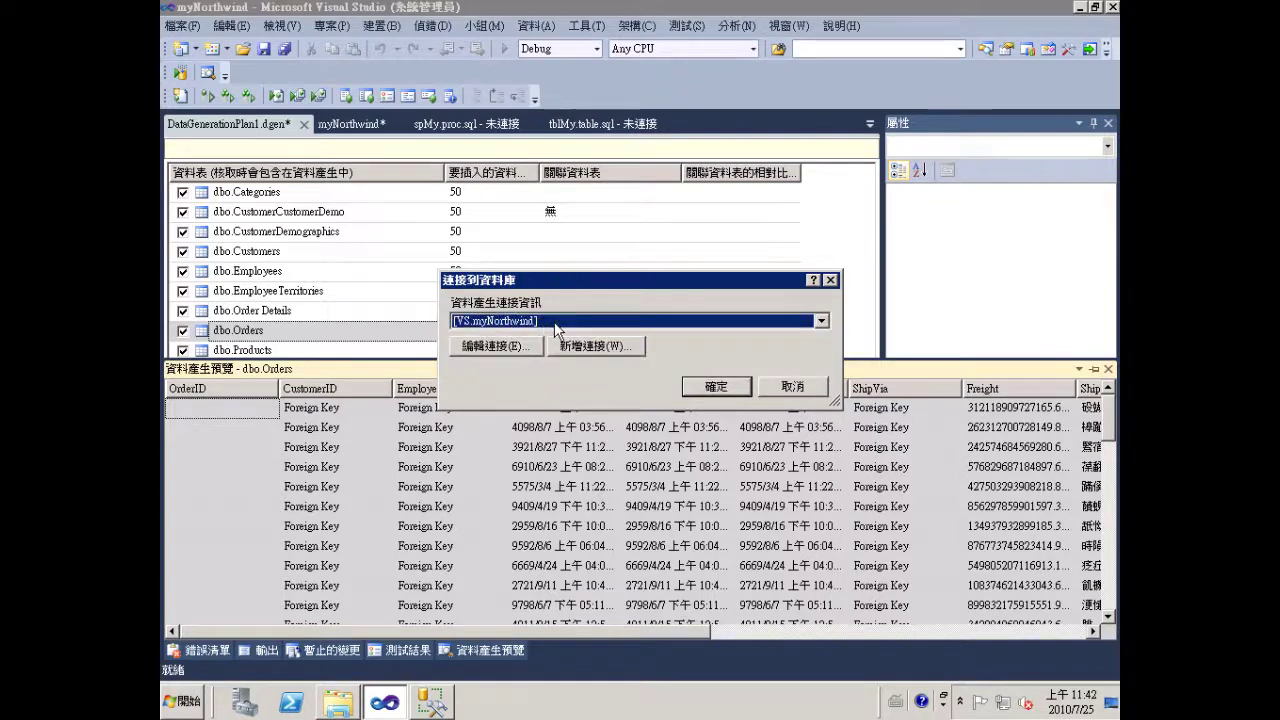
{"action": "left_click", "coordinate": [707, 389]}
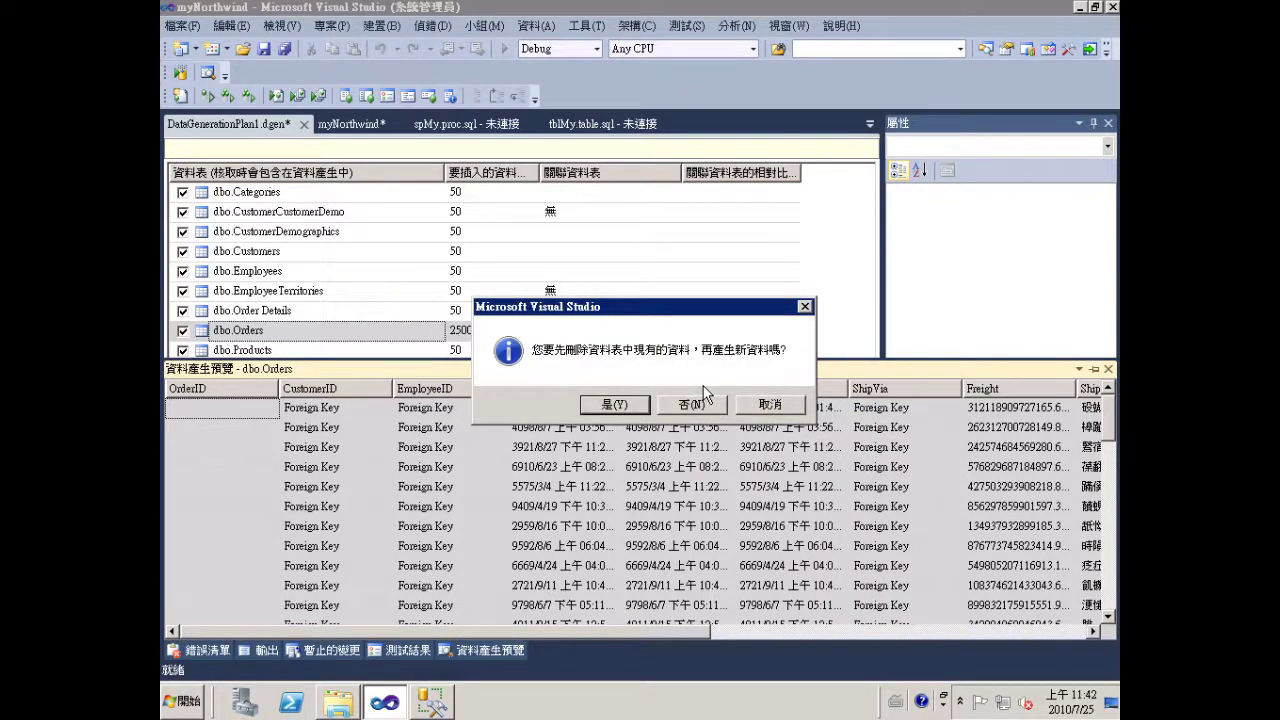
{"action": "left_click", "coordinate": [607, 407]}
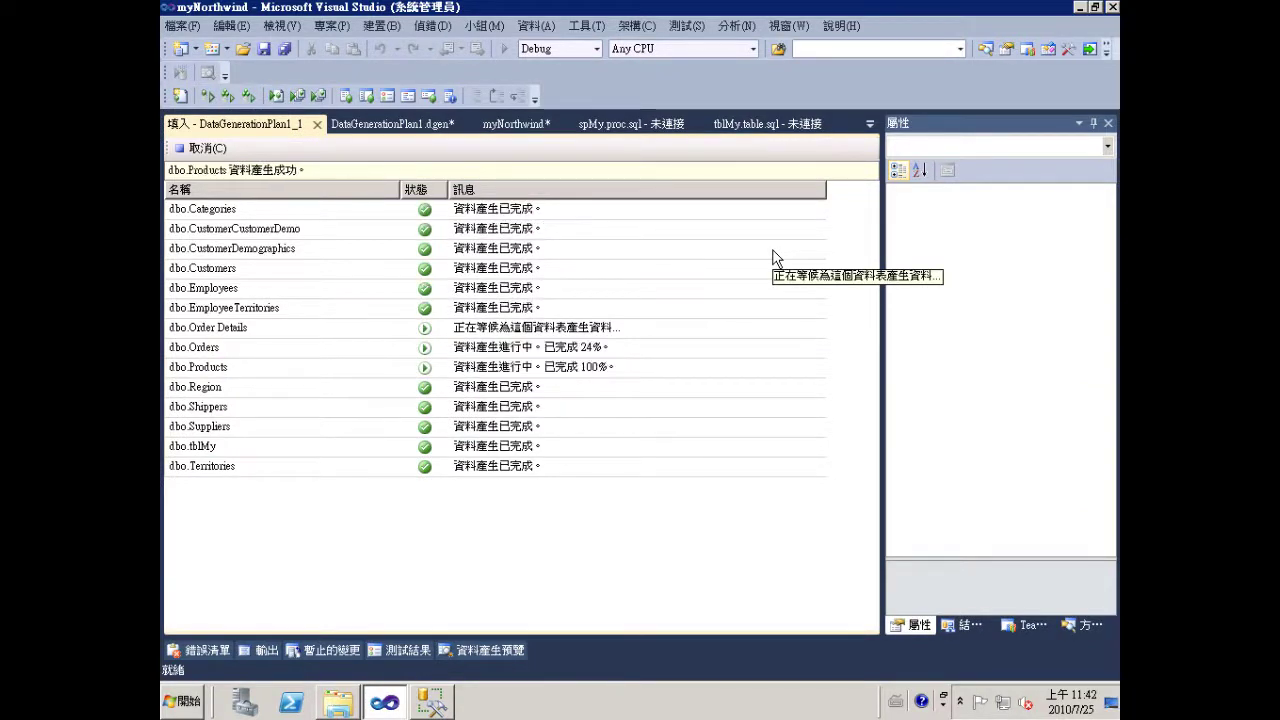
{"action": "left_click", "coordinate": [222, 453]}
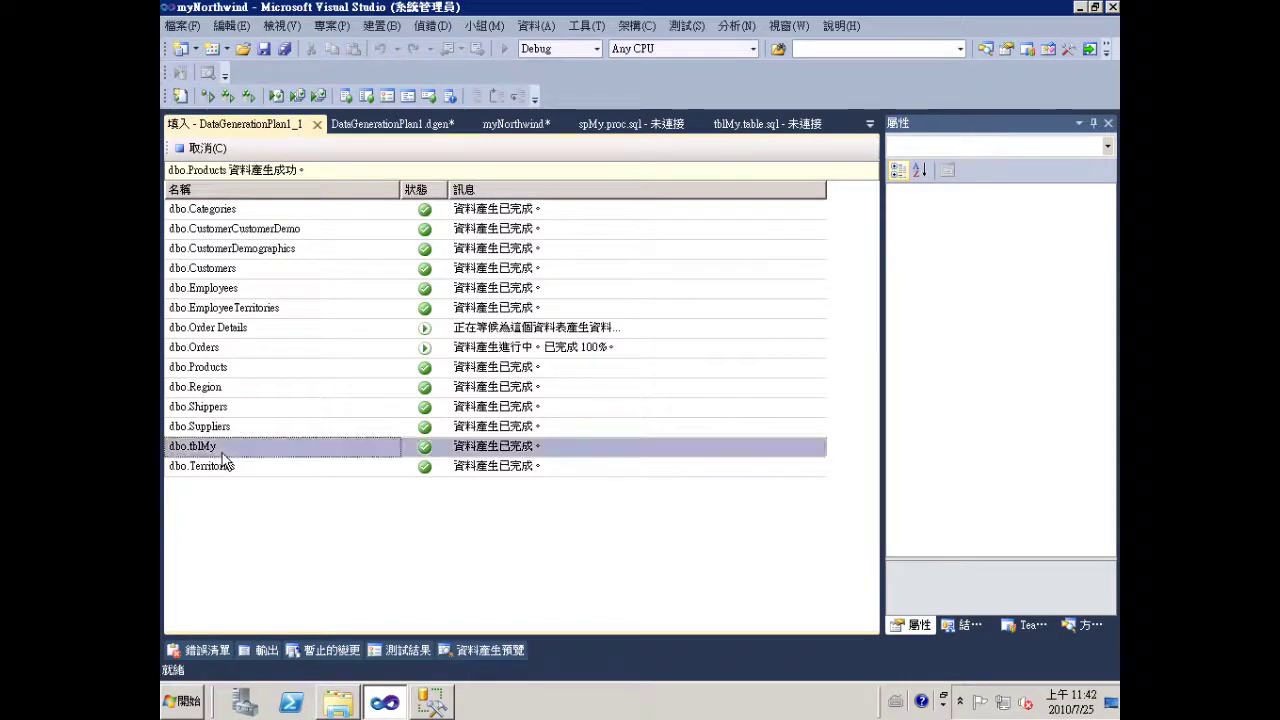
Switch to SQL Server Management Studio and open a new query on the myNorthwind database
{"action": "left_click", "coordinate": [432, 703]}
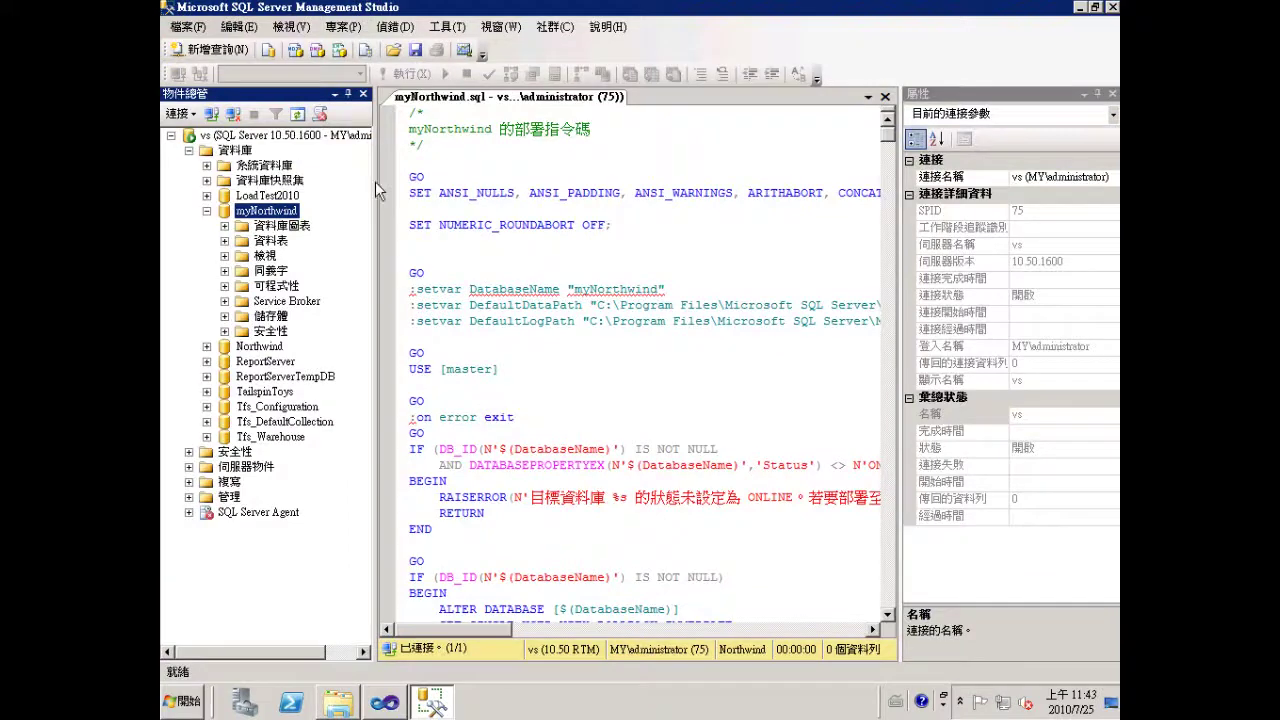
{"action": "left_click", "coordinate": [210, 49]}
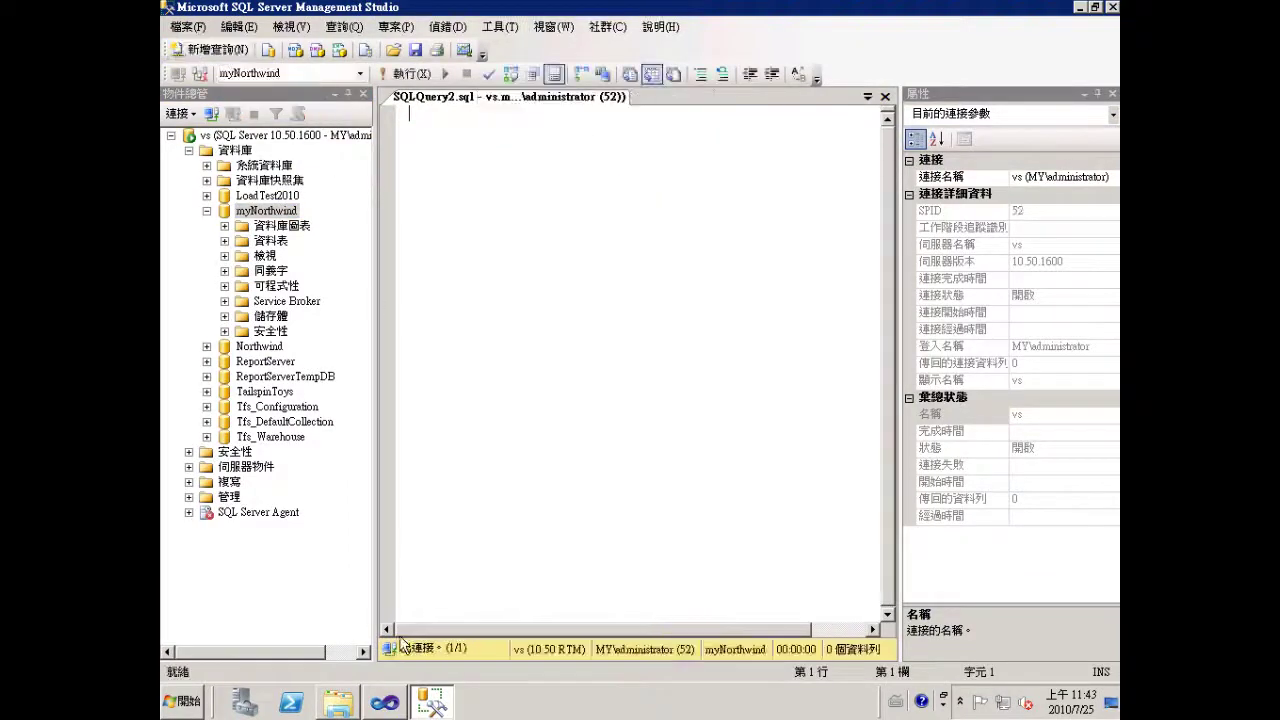